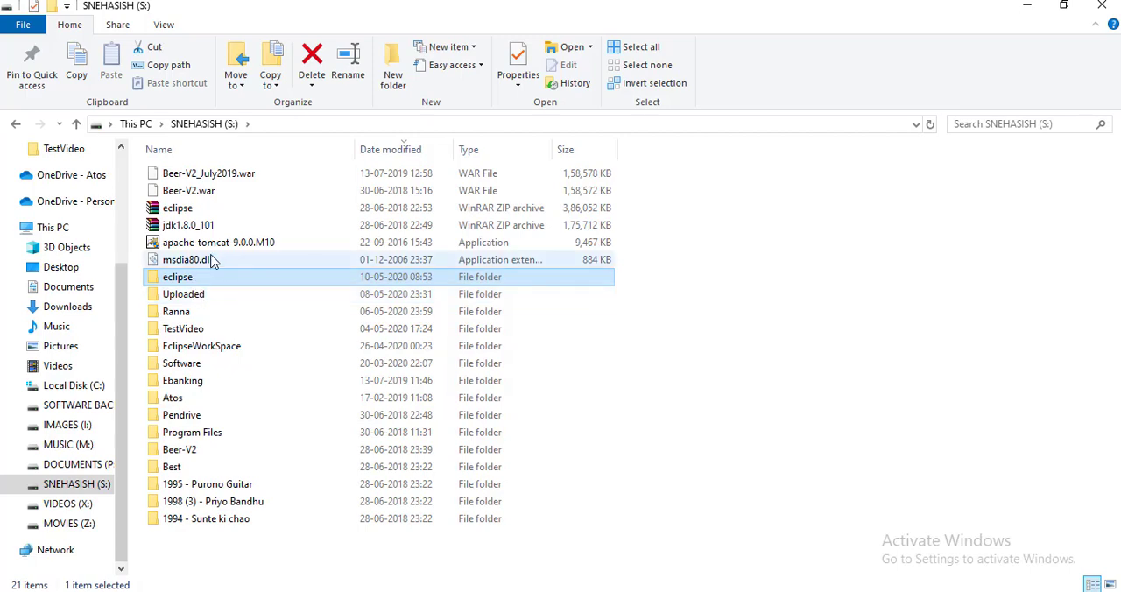
Step: Launch the apache-tomcat-9.0.0.M10 installer and accept its license agreement
click(226, 250)
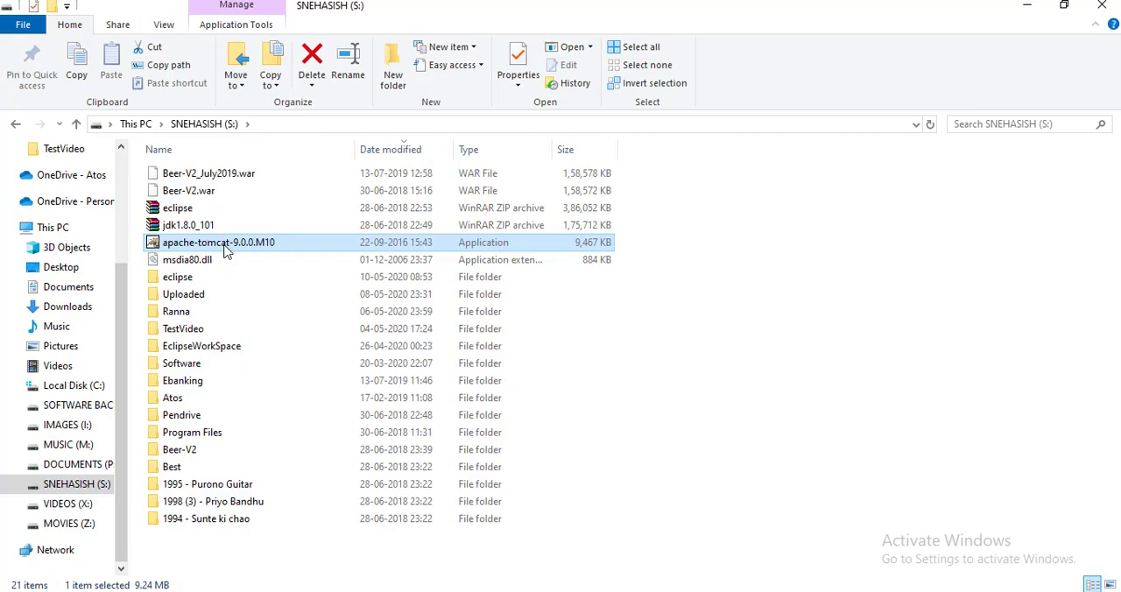
double_click(225, 249)
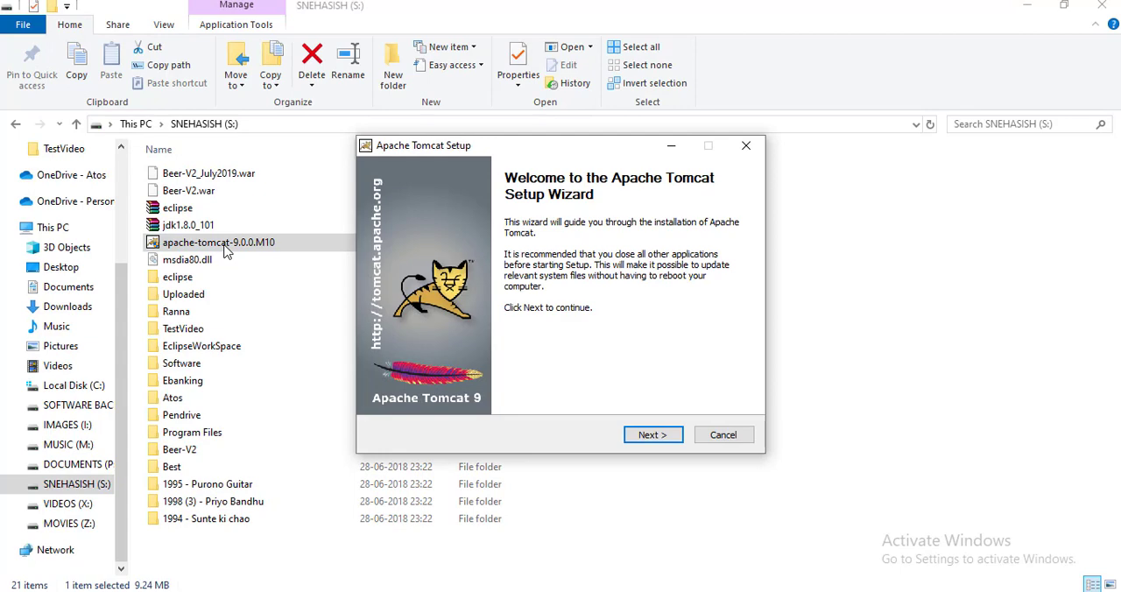
click(644, 431)
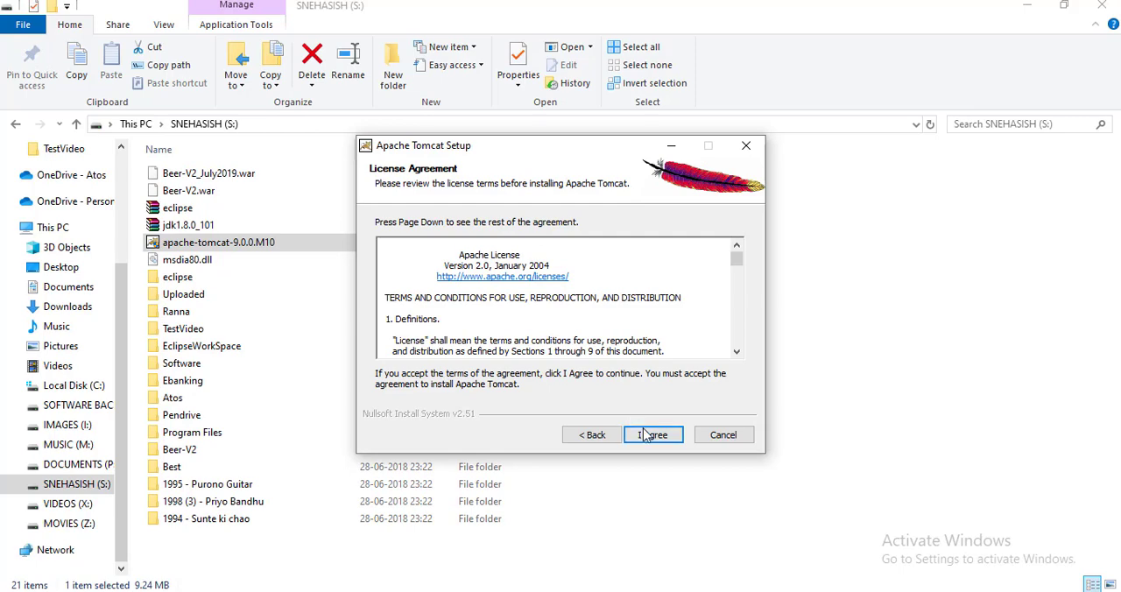
click(652, 435)
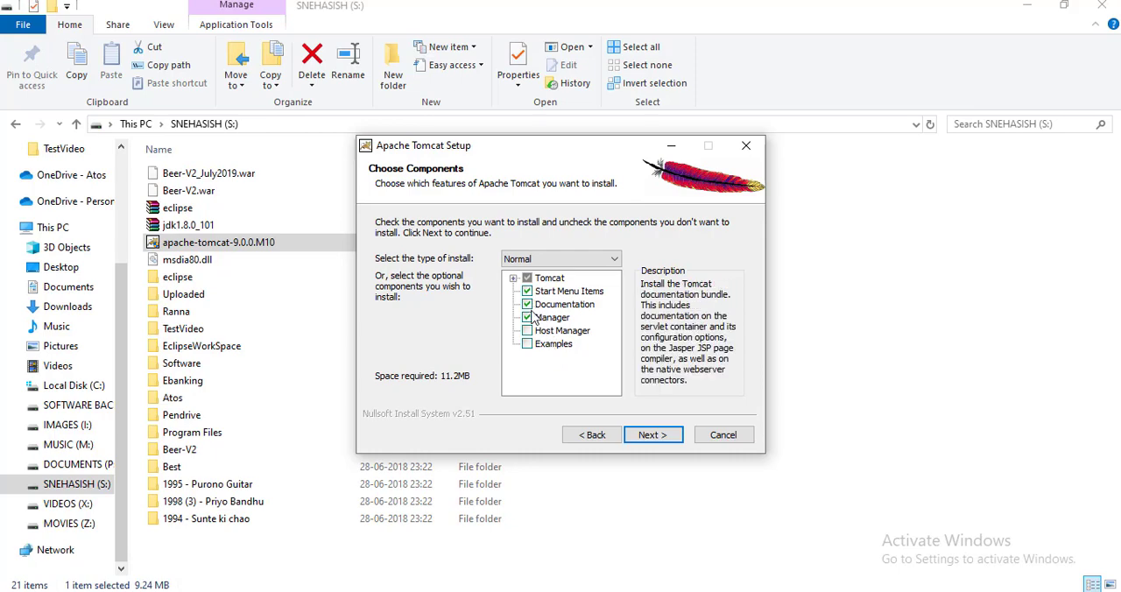
Step: Accept the Normal install components and the default Tomcat configuration with HTTP/1.1 connector port 8080
click(653, 437)
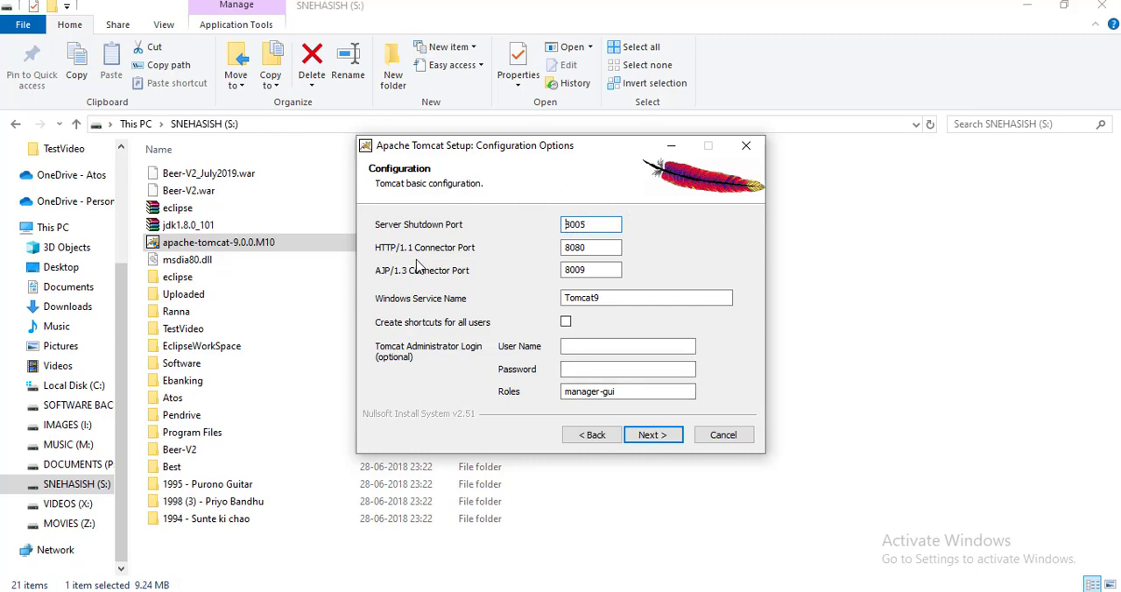
double_click(593, 250)
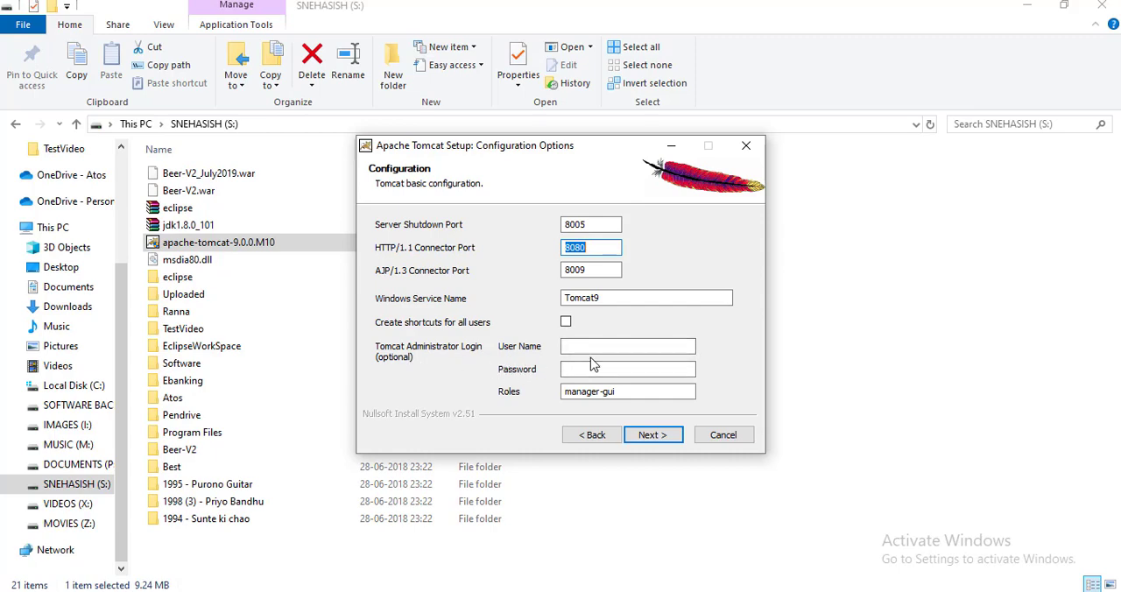
click(649, 439)
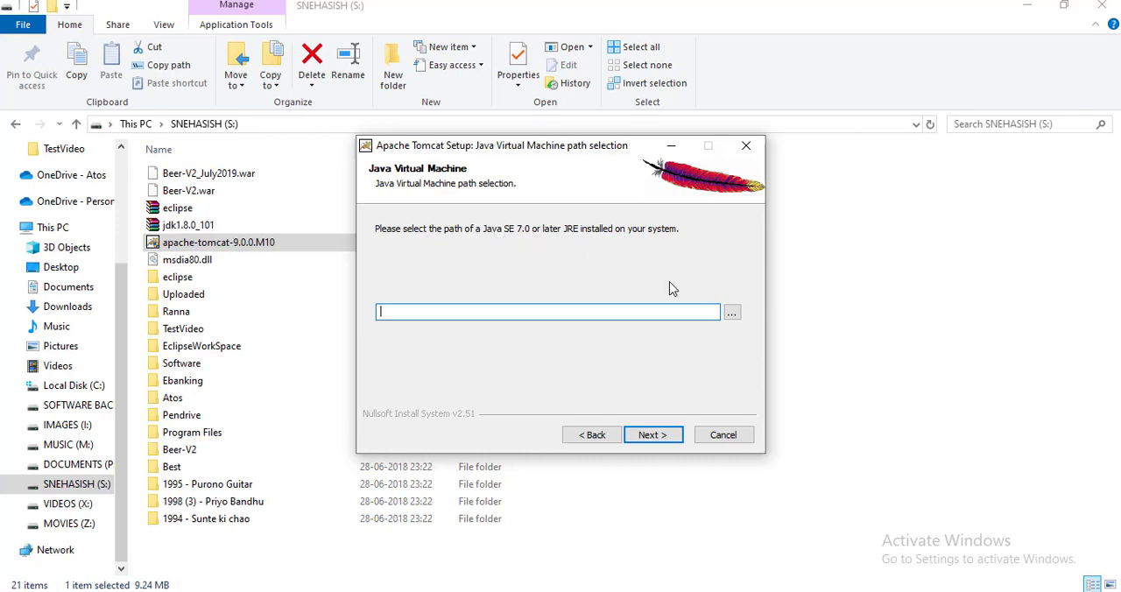
click(733, 313)
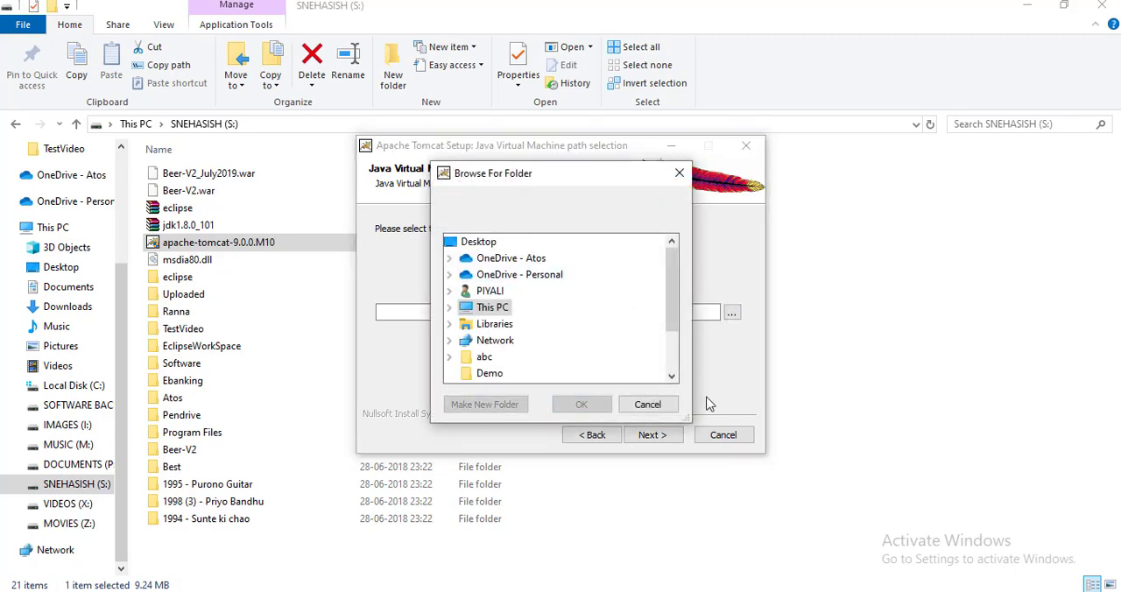
click(672, 377)
click(672, 378)
click(672, 378)
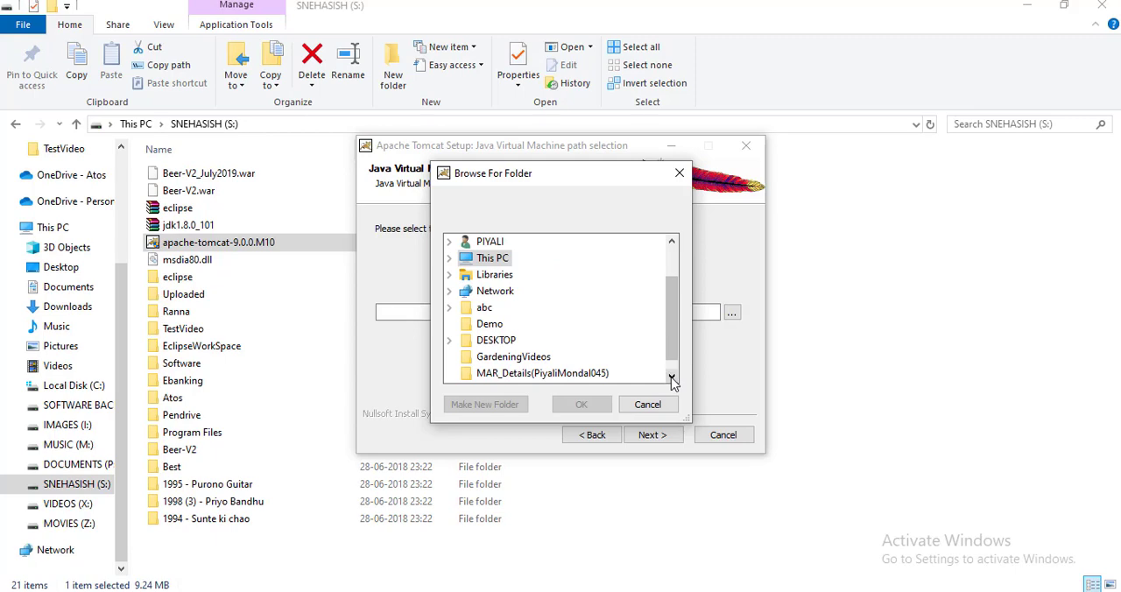
click(672, 377)
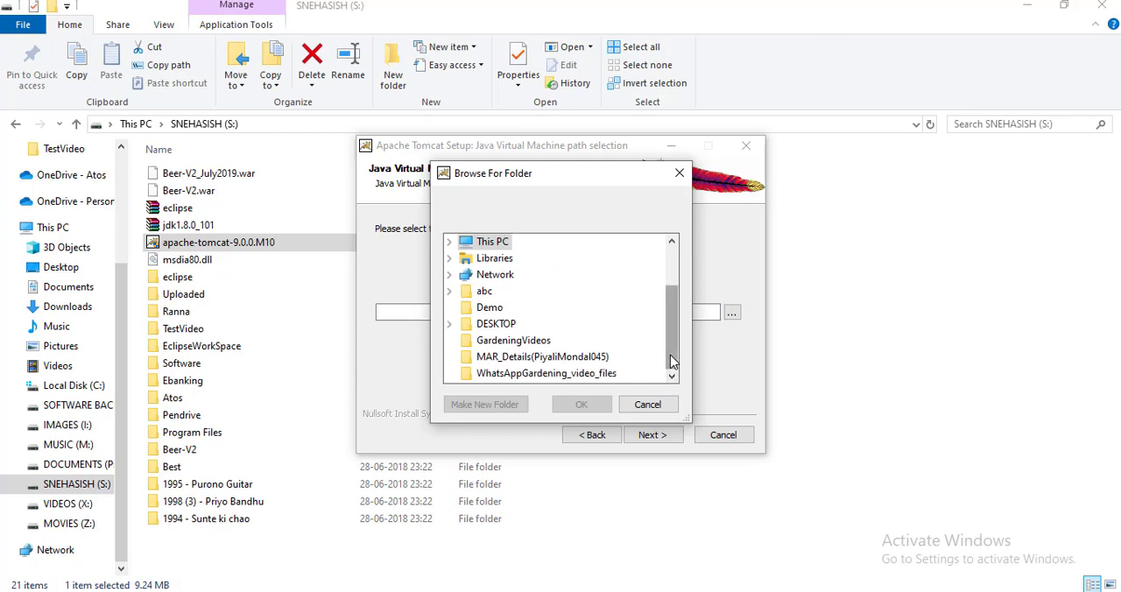
click(450, 245)
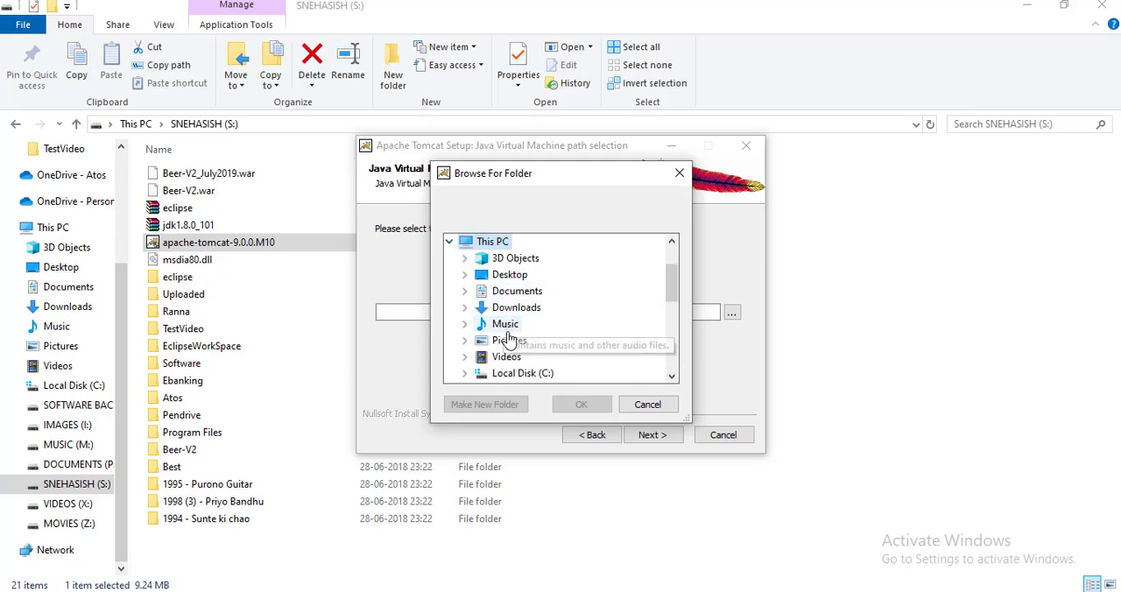
click(466, 373)
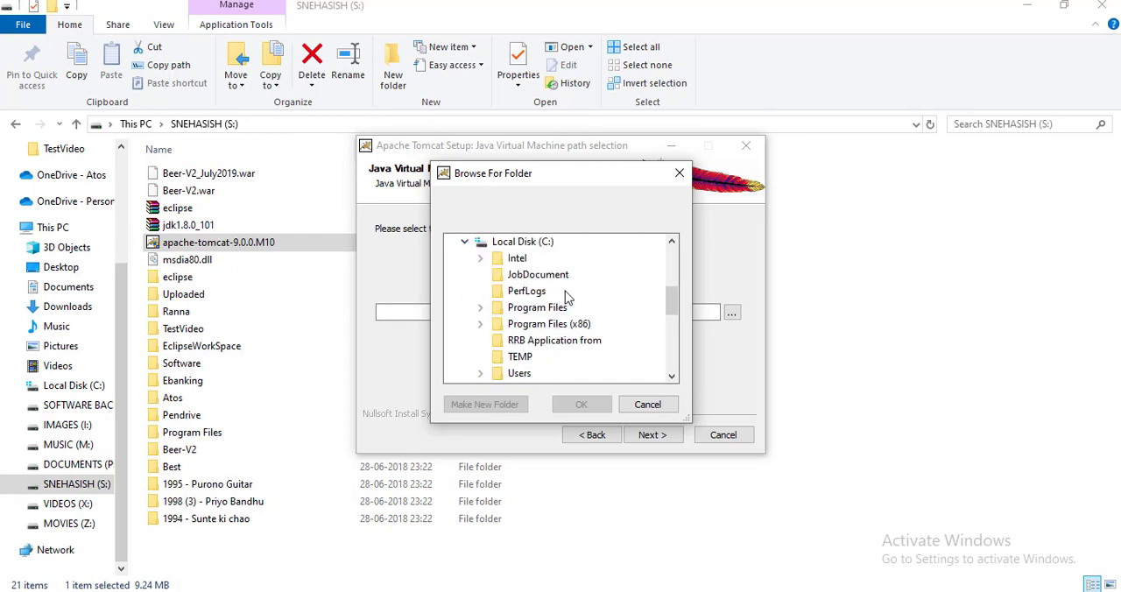
double_click(537, 312)
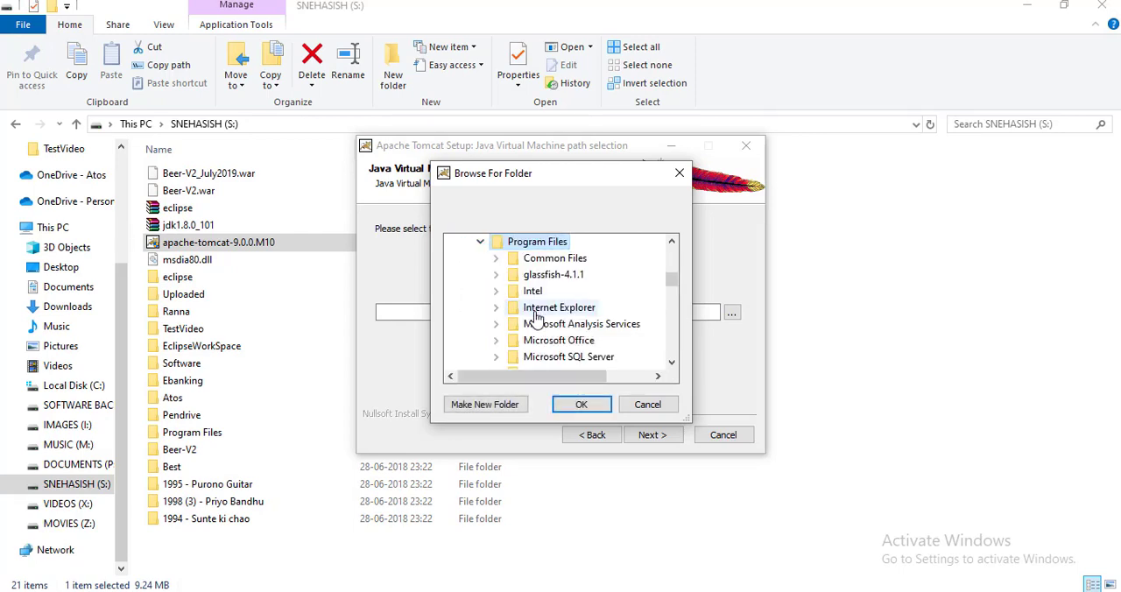
click(480, 243)
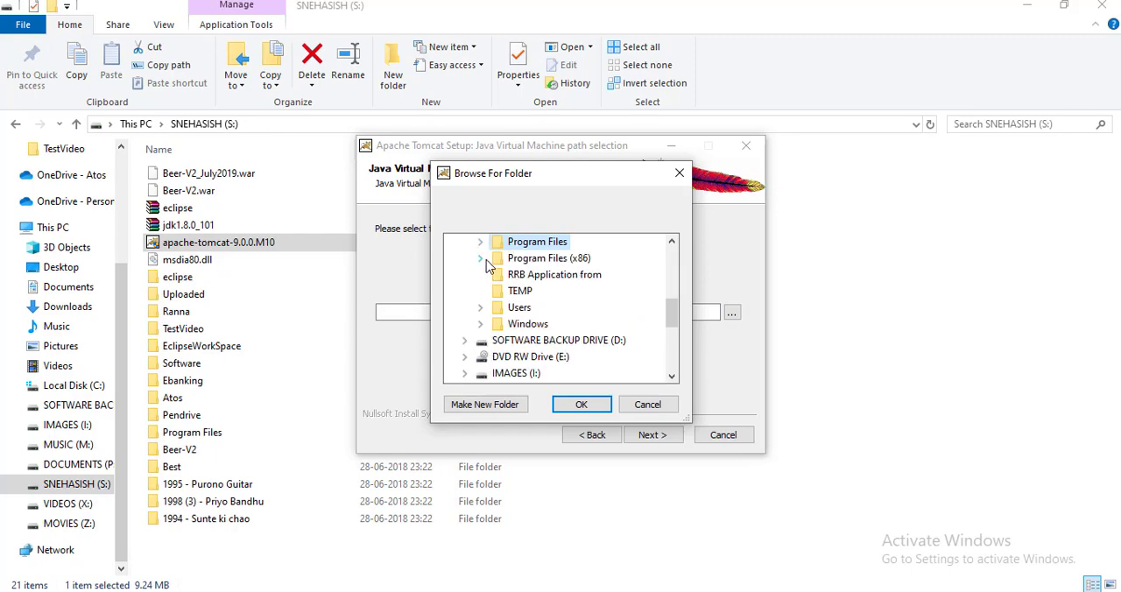
click(484, 259)
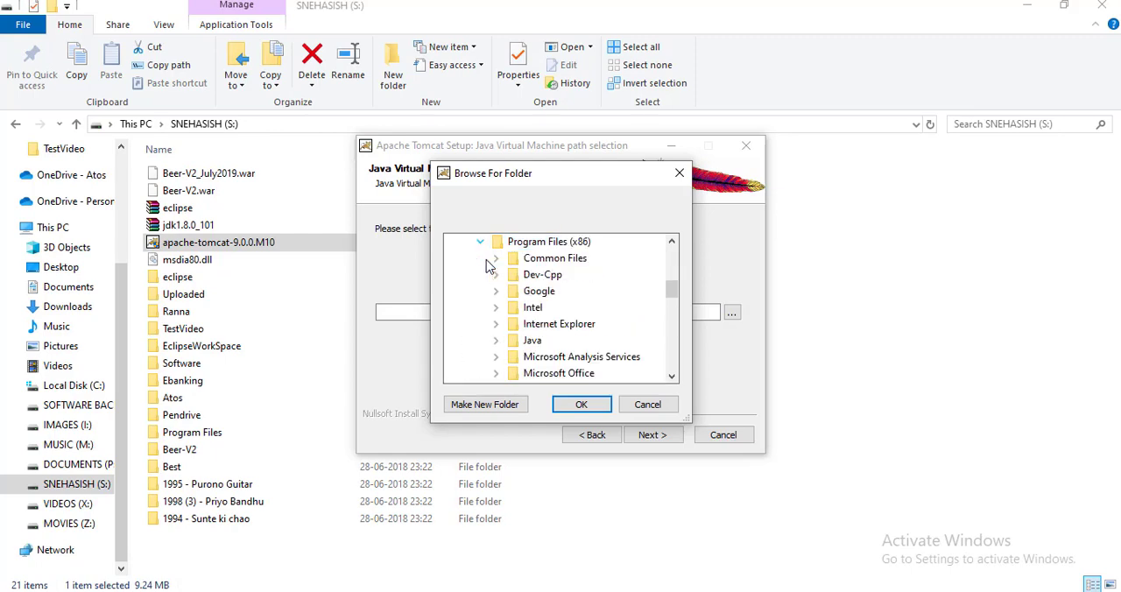
click(495, 341)
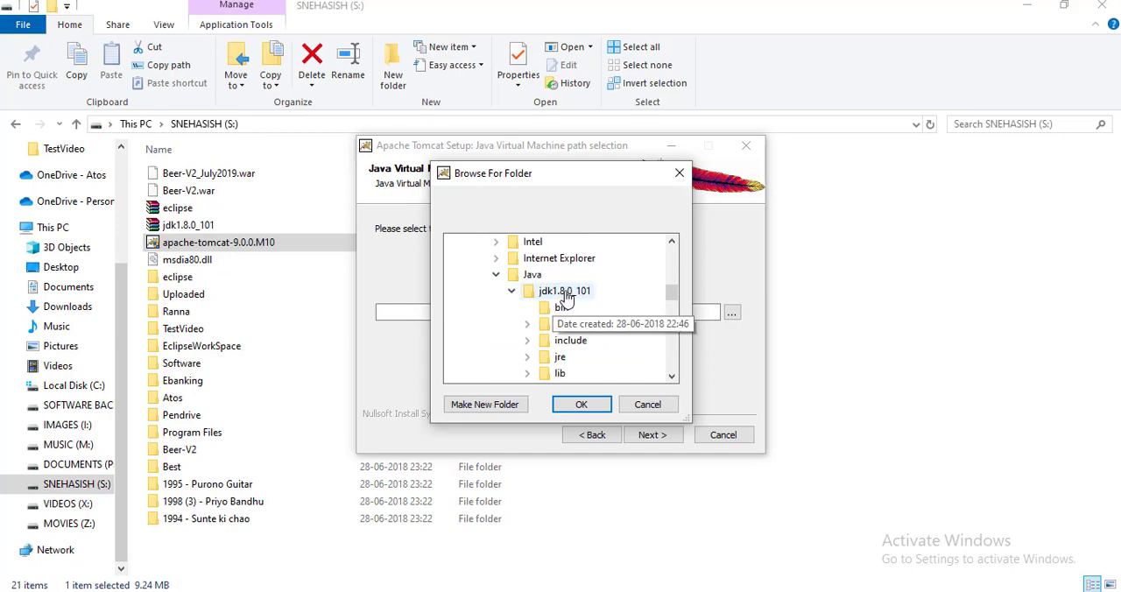
click(648, 404)
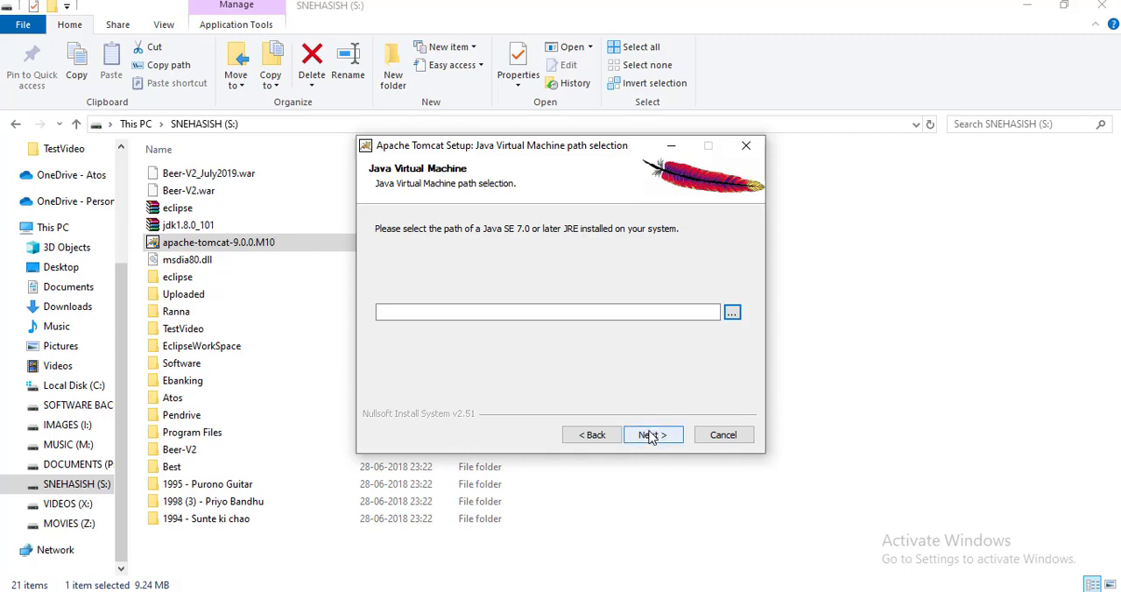
Step: Set the Java Virtual Machine path to C:\Program Files (x86)\Java\jdk1.8.0_101 and proceed to the install location
click(731, 314)
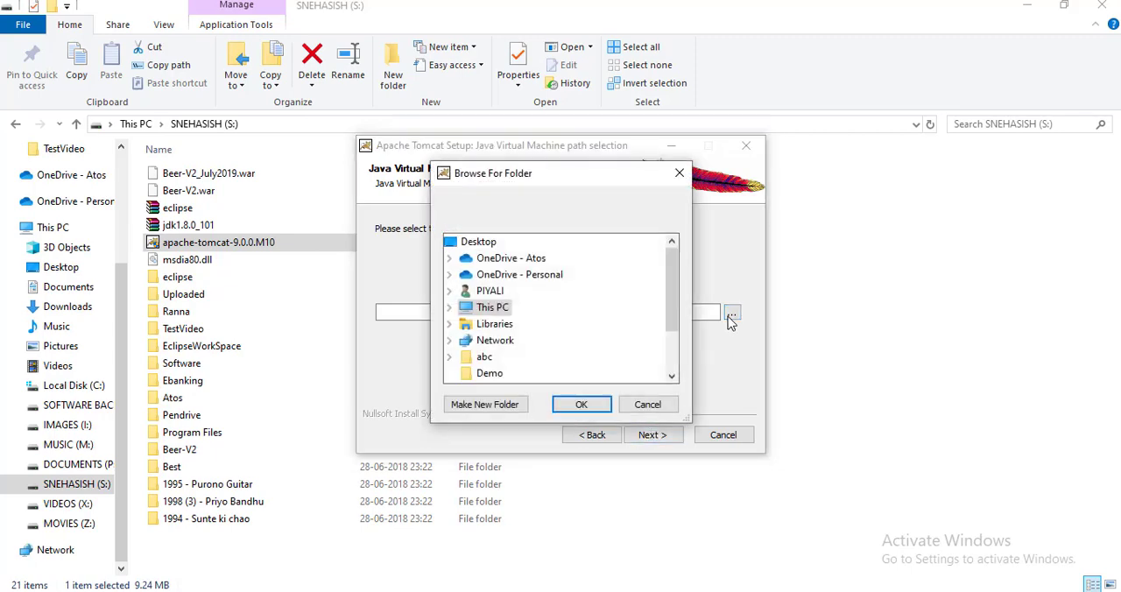
click(448, 308)
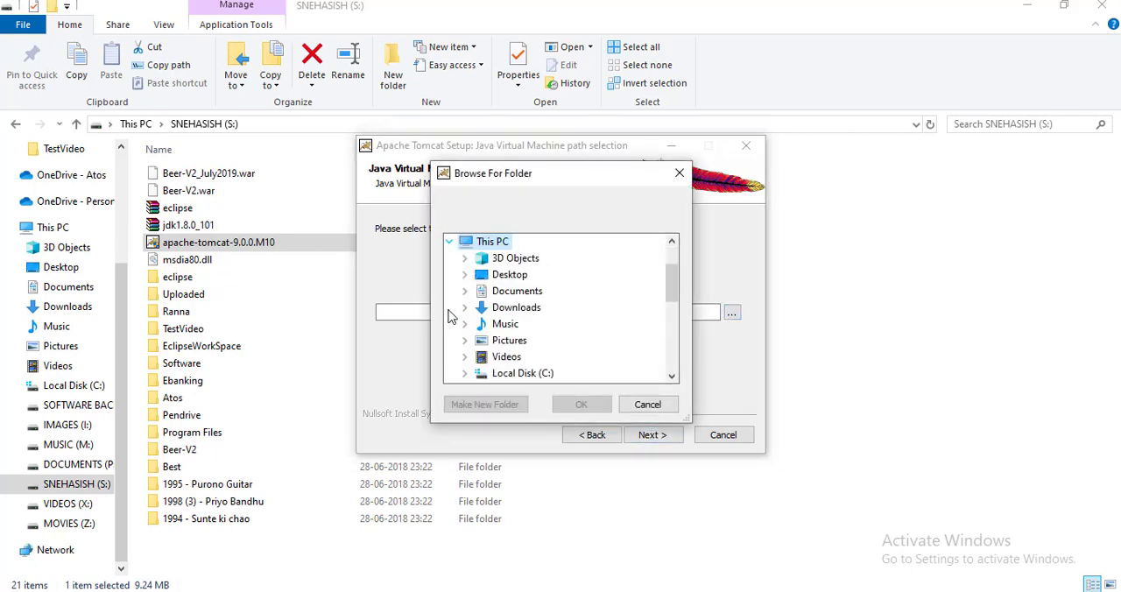
click(466, 374)
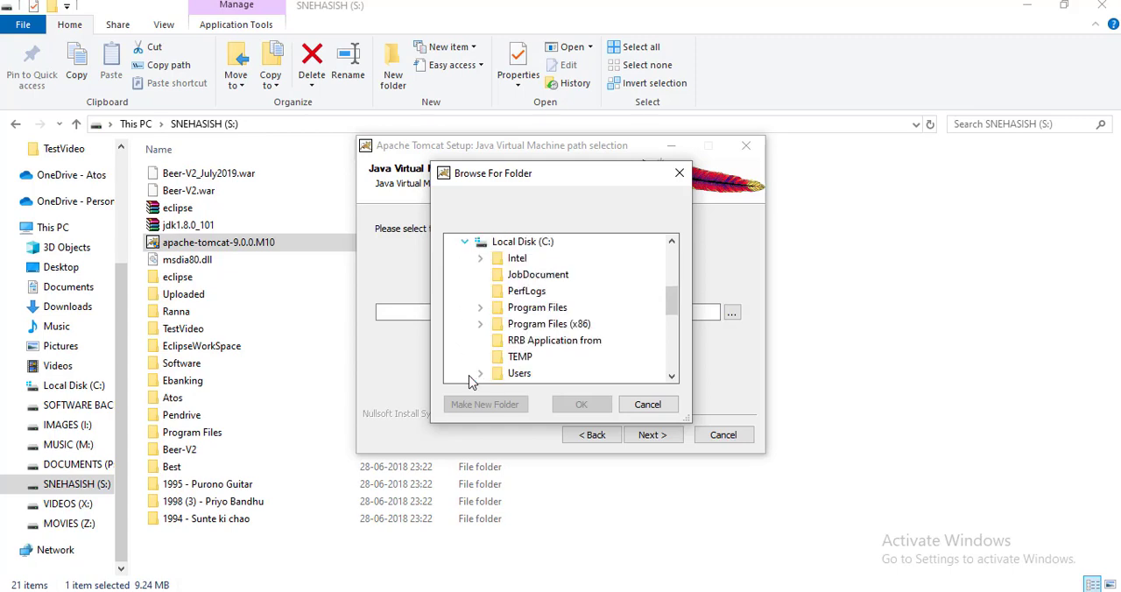
click(482, 324)
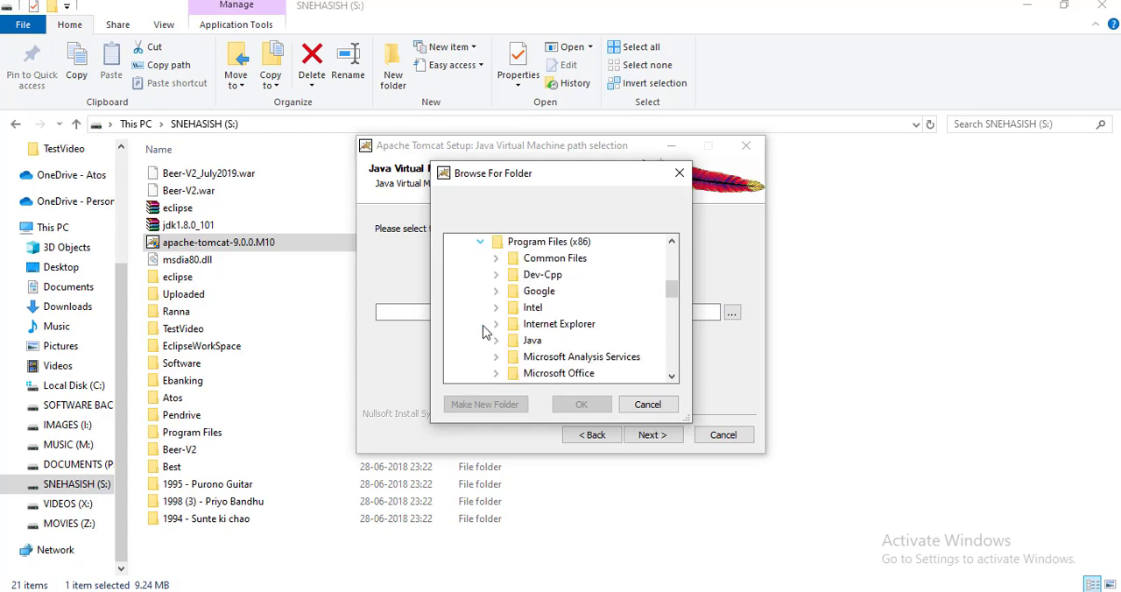
click(672, 375)
click(672, 375)
click(672, 375)
click(672, 375)
click(672, 375)
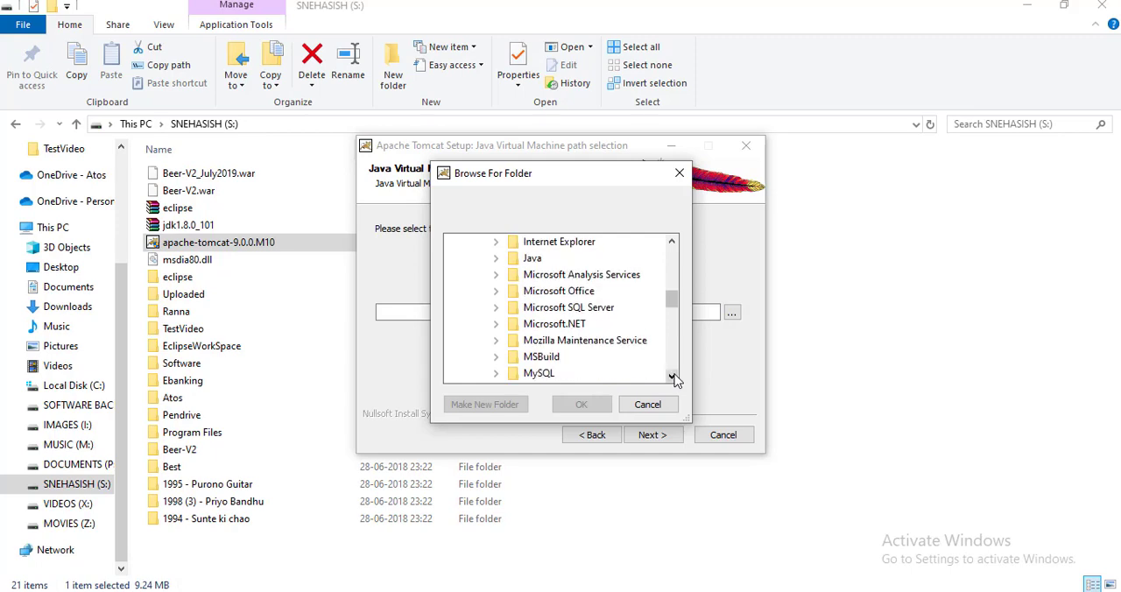
click(496, 258)
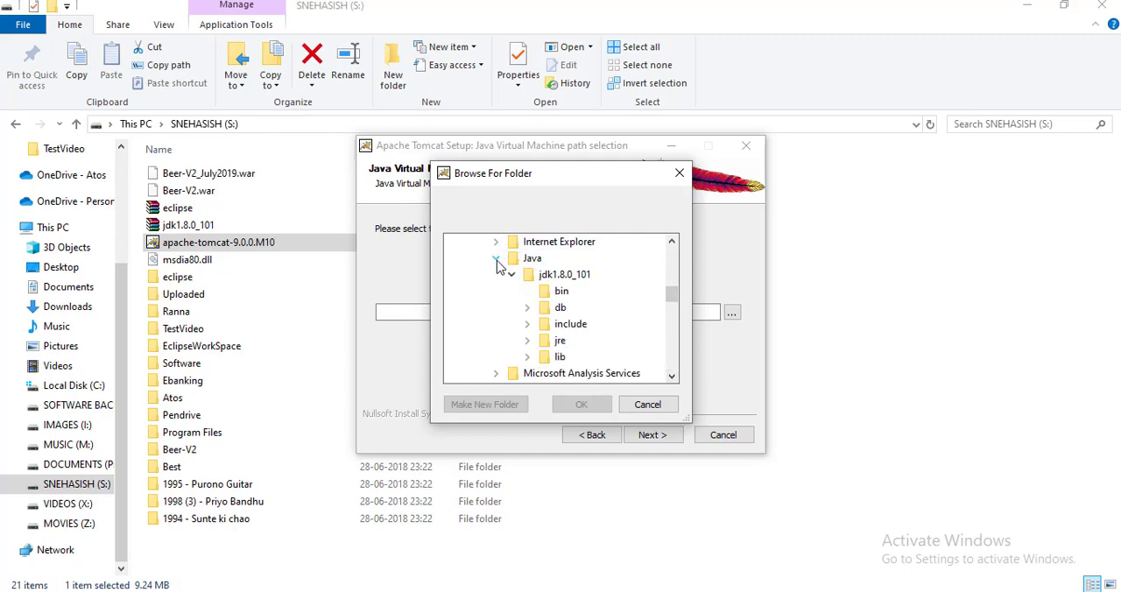
click(562, 275)
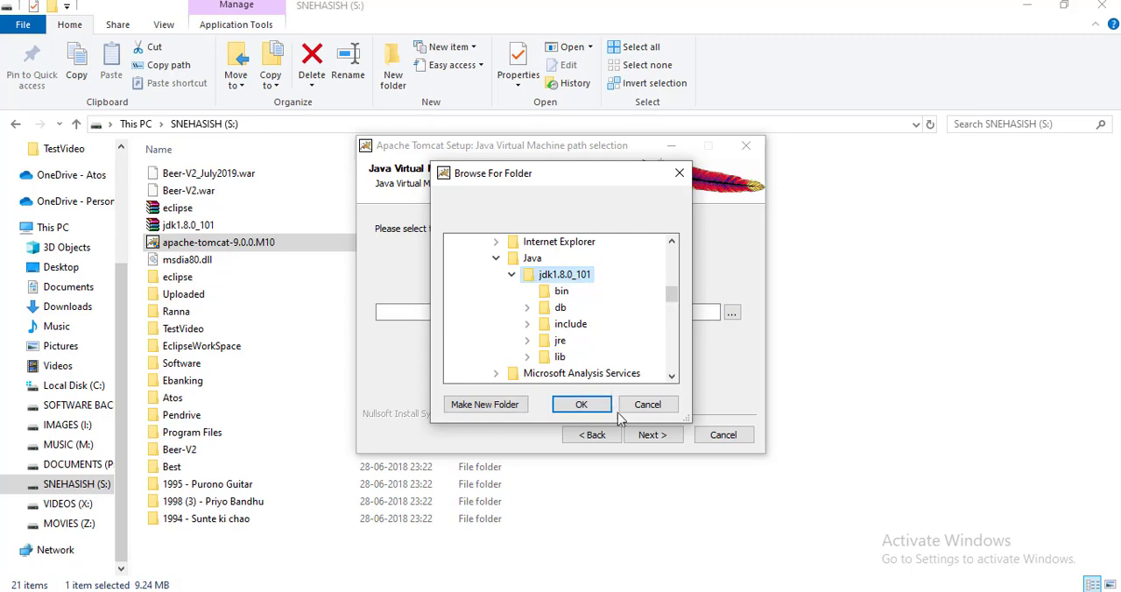
click(582, 406)
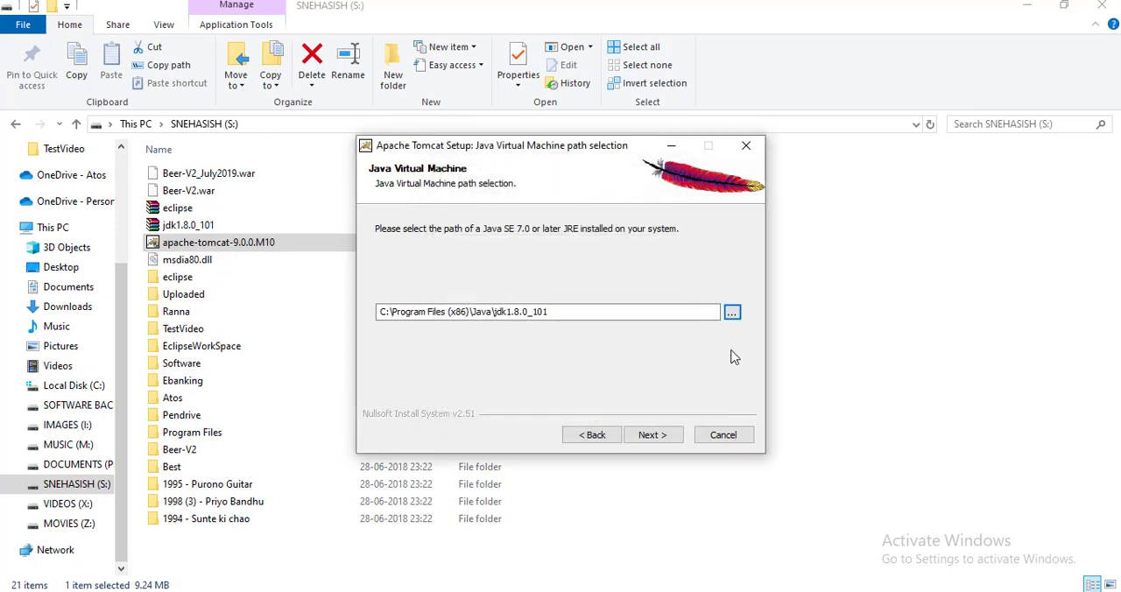
click(653, 435)
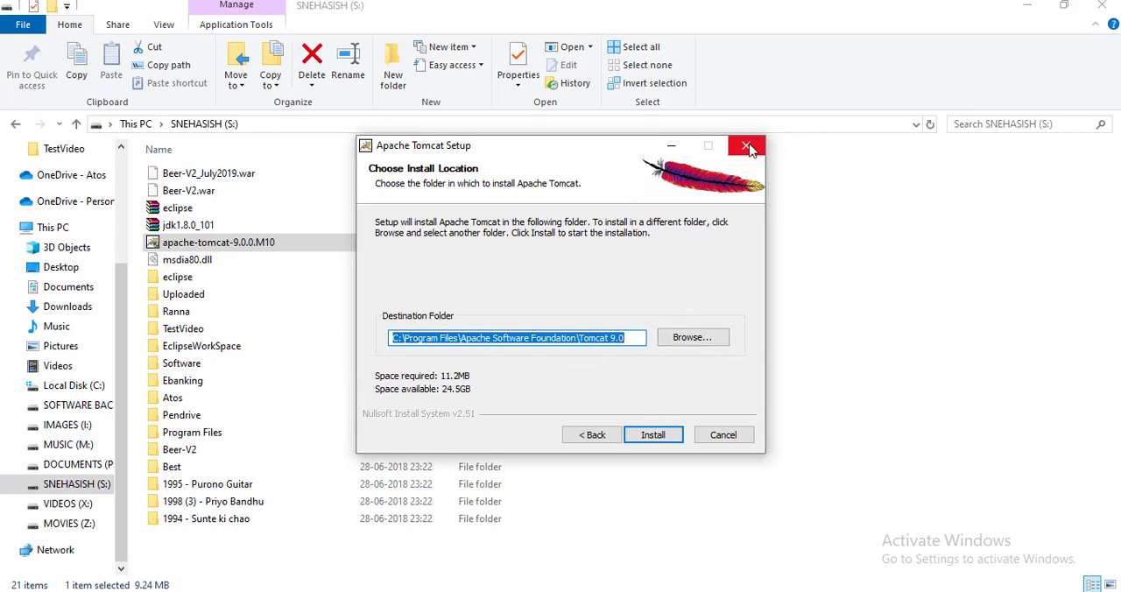
Step: Quit the Apache Tomcat setup at the install location stage without installing
click(720, 435)
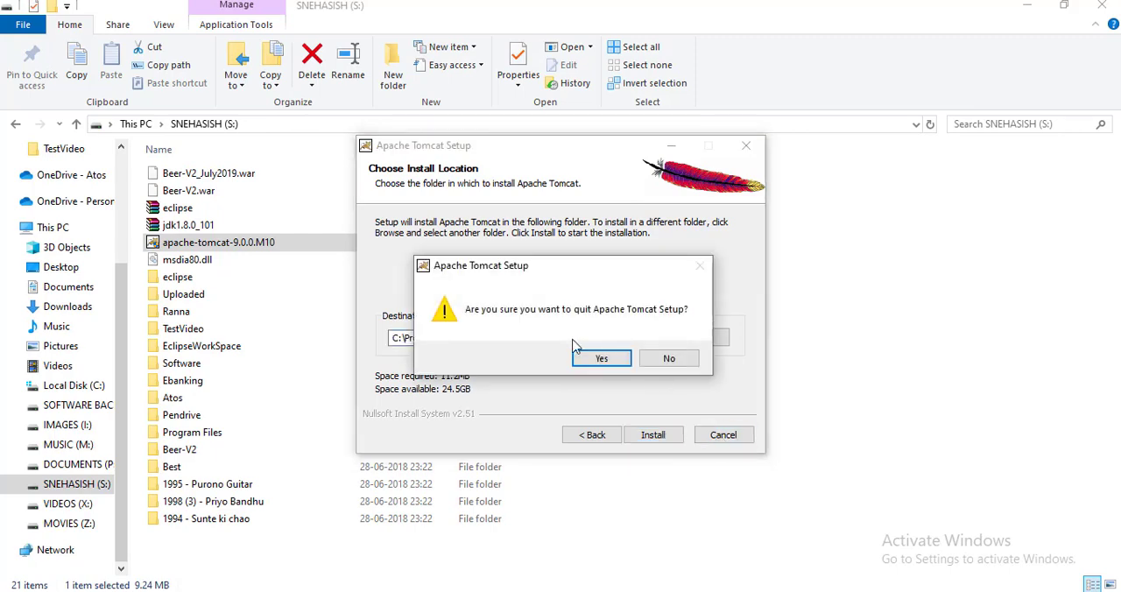
click(602, 359)
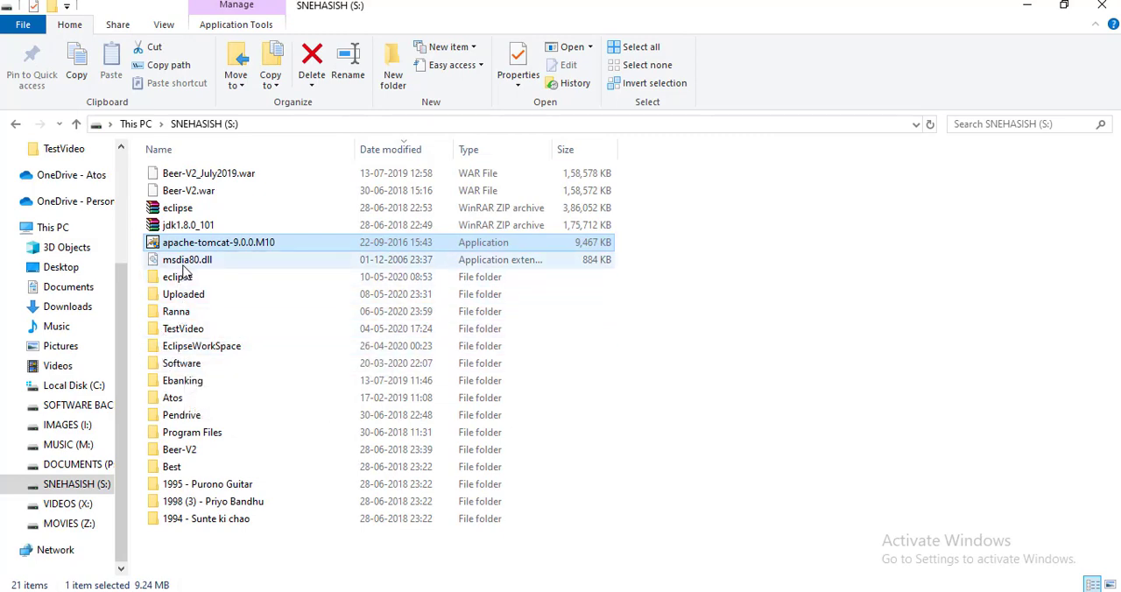
Step: Inspect the webapps folder of Tomcat 9.0 under Program Files on the S: drive, and return to the Apache Software Foundation folder
click(183, 301)
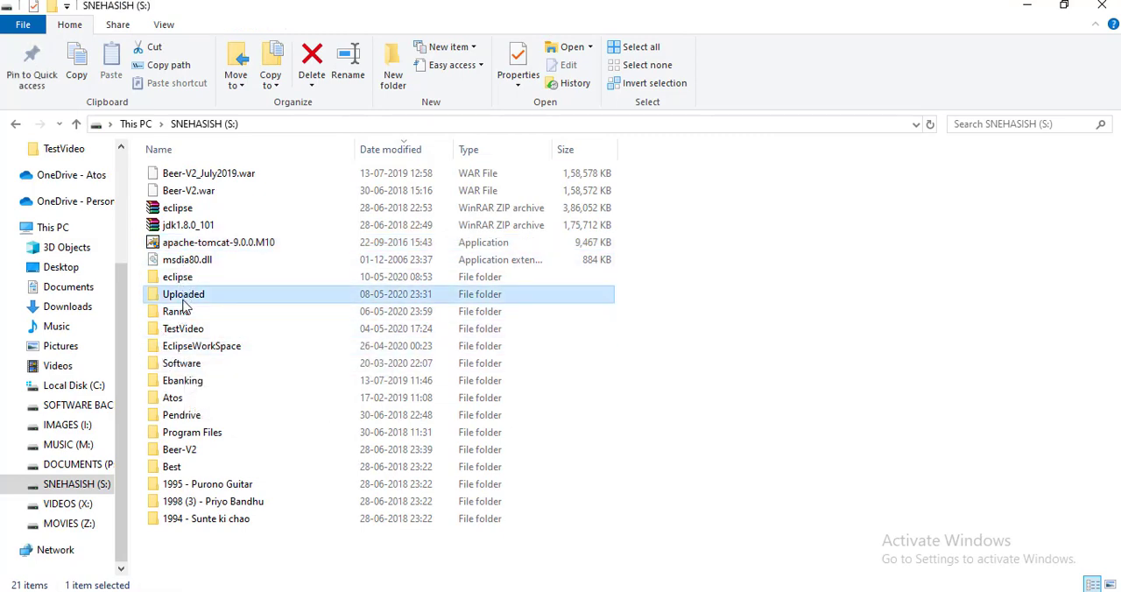
key(p)
key(p)
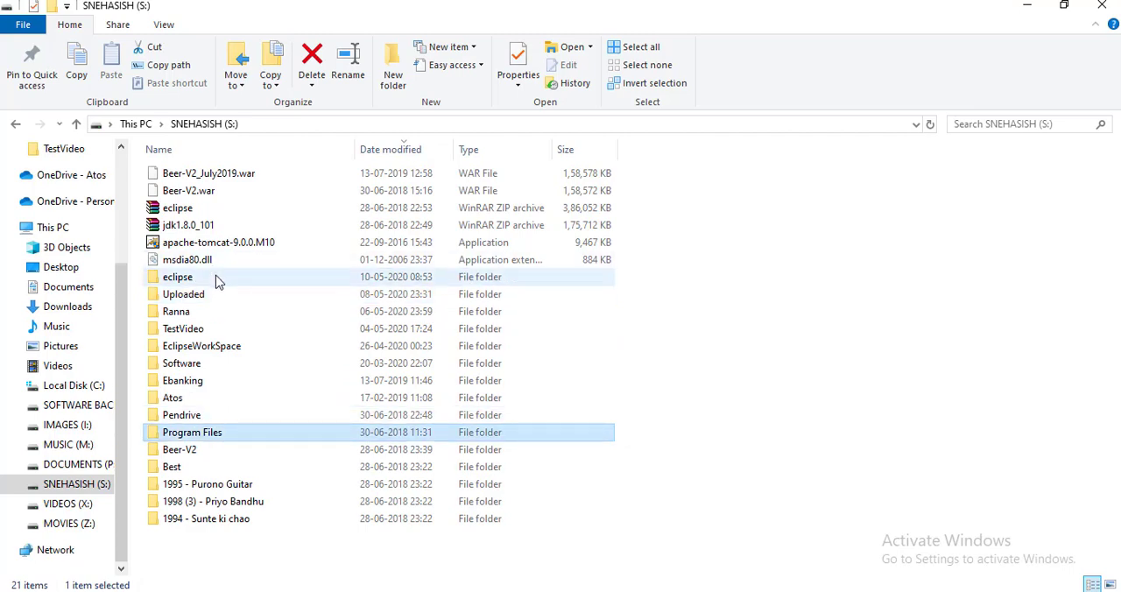
double_click(178, 438)
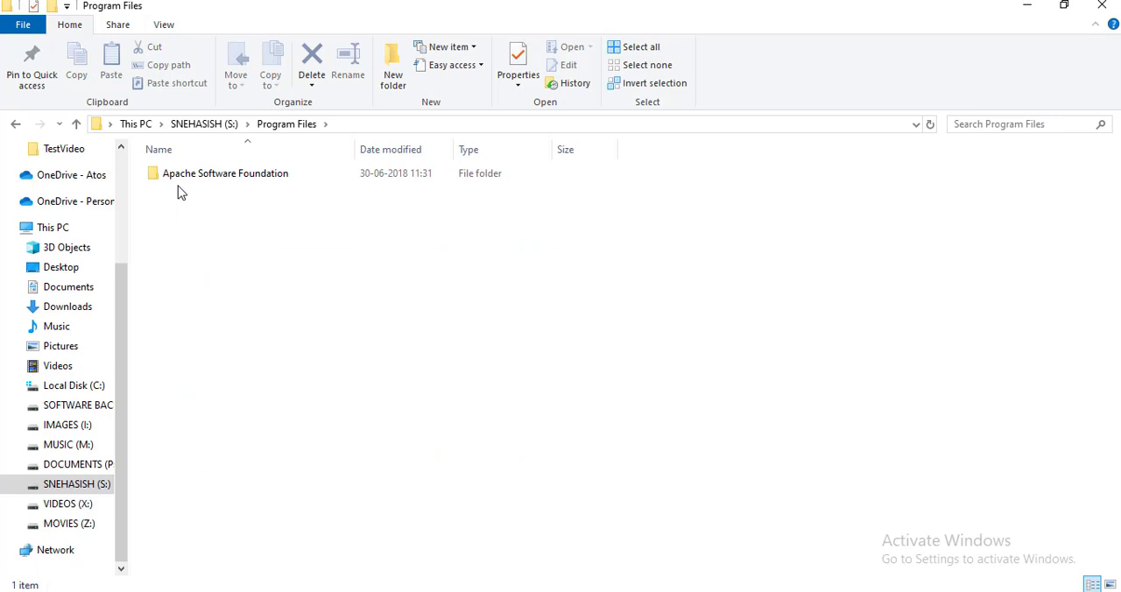
double_click(181, 178)
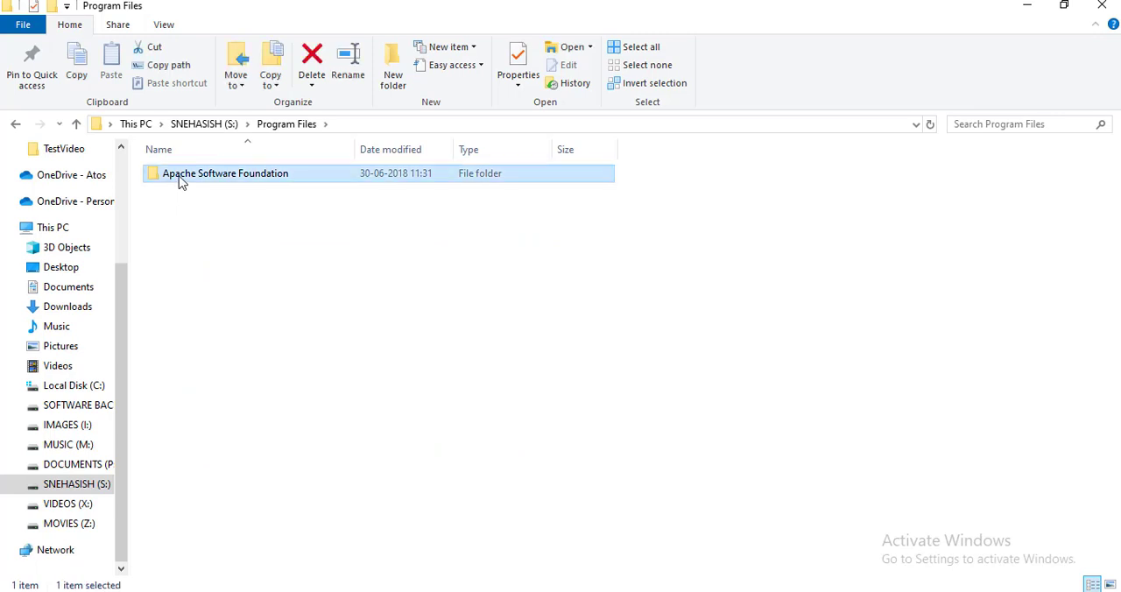
double_click(182, 178)
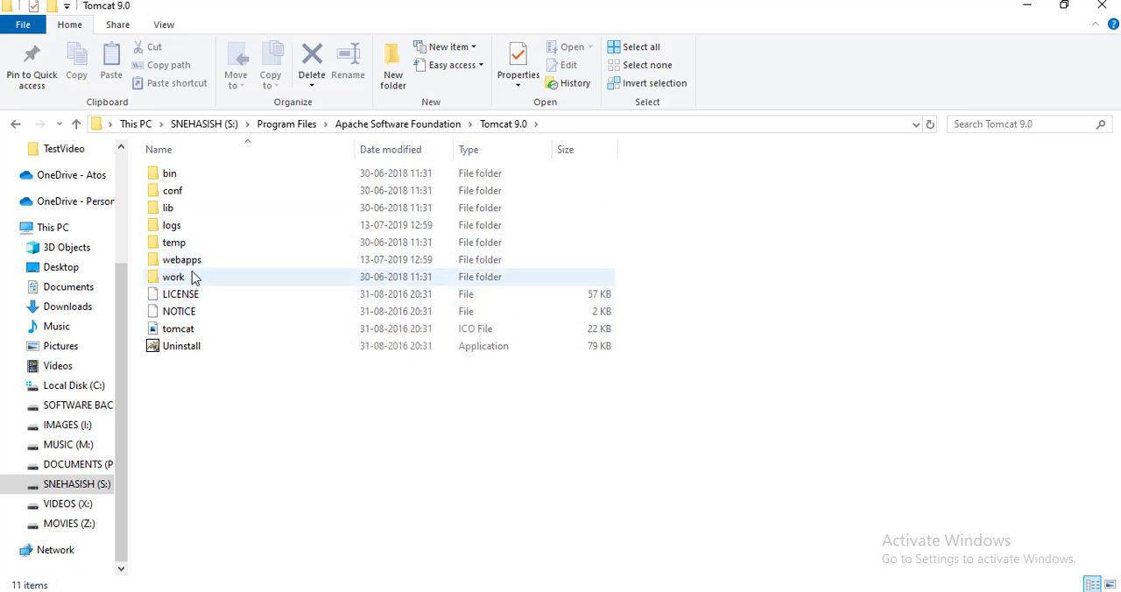
double_click(192, 264)
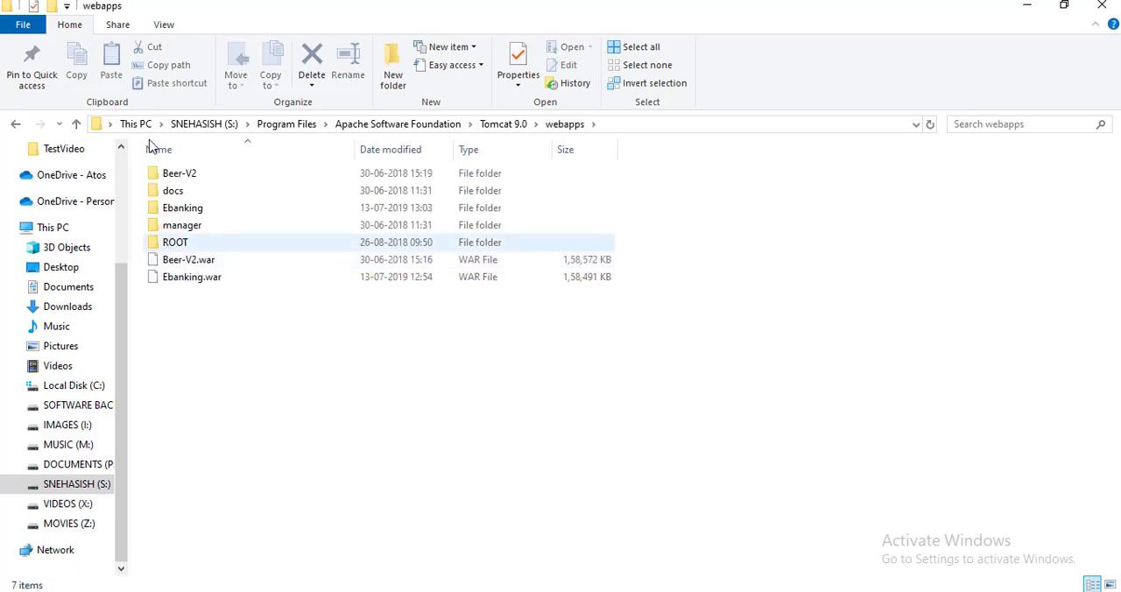
click(408, 125)
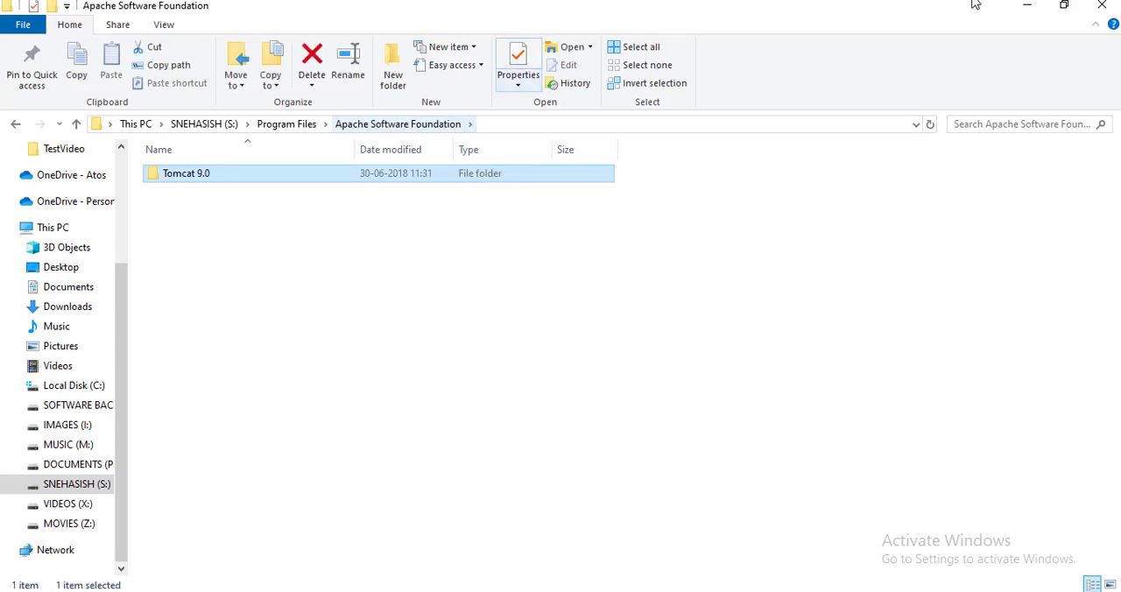
Step: Switch to Eclipse and close the UploadServlet, LMS-Registration, LMS-Login and RoomDemo editors along with the Servers view
click(1025, 9)
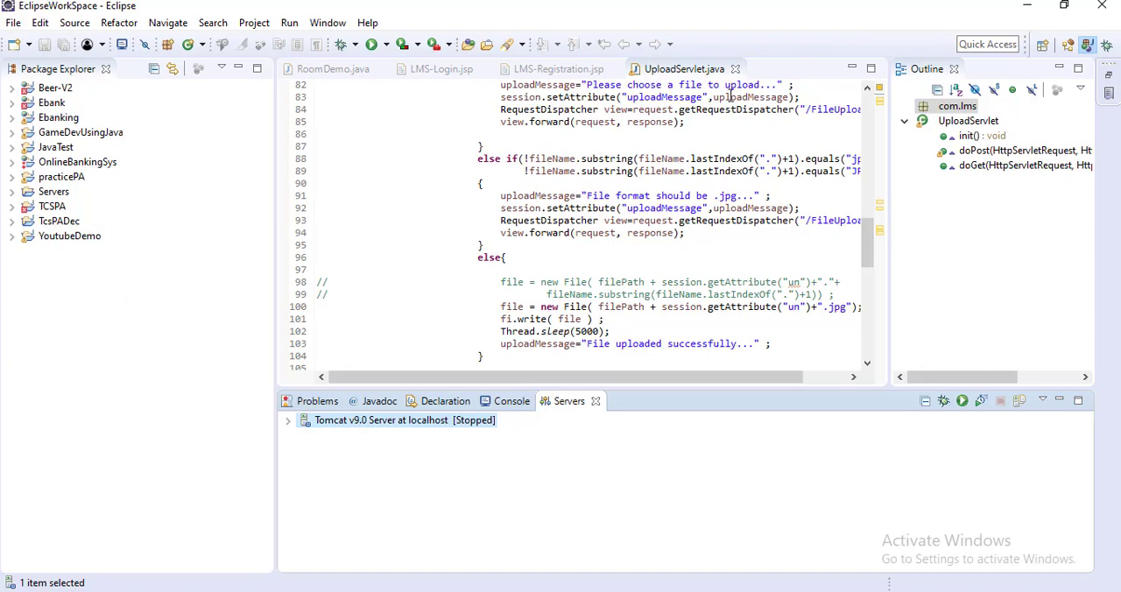
click(736, 70)
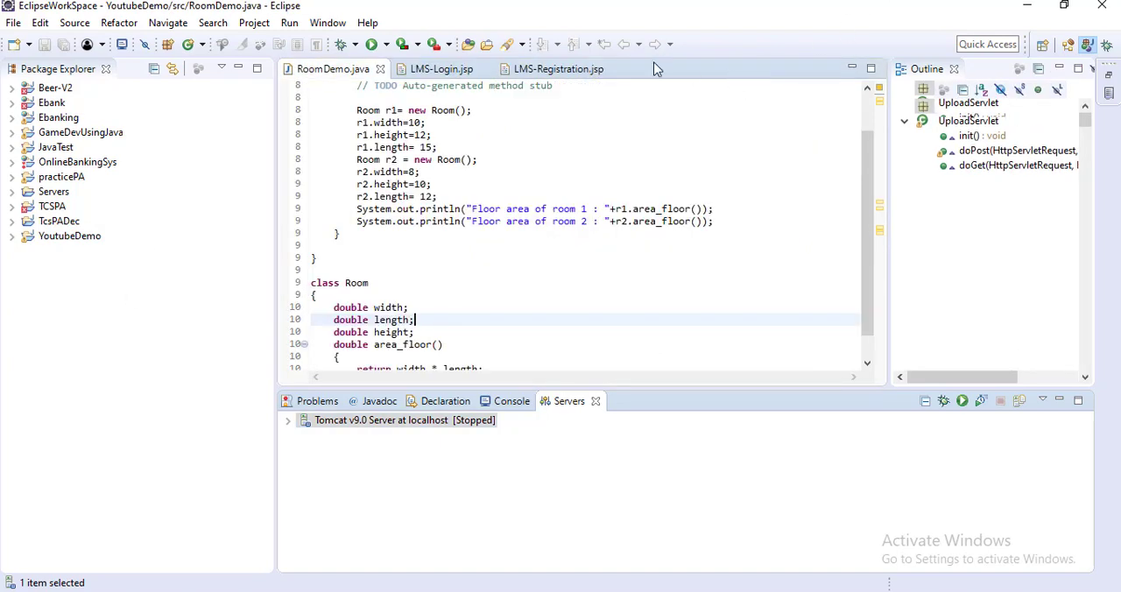
click(614, 70)
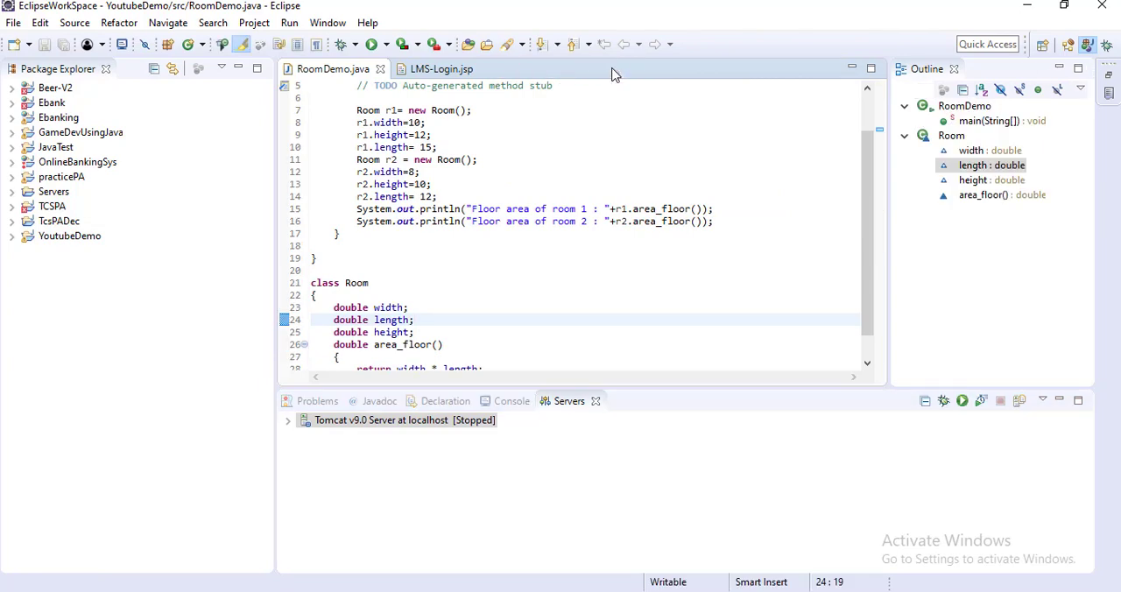
click(484, 69)
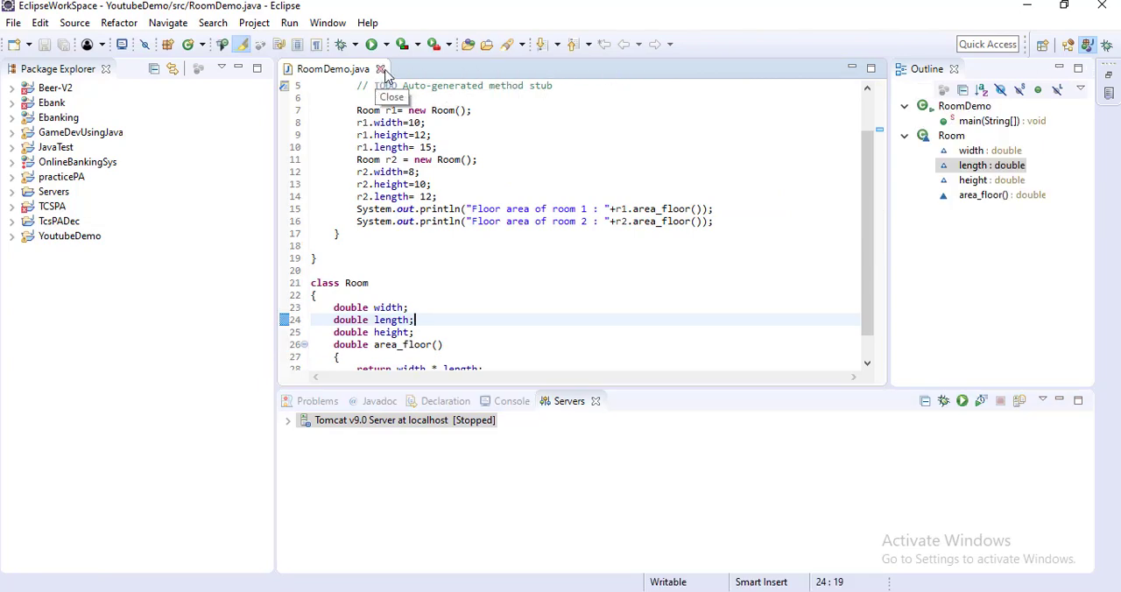
click(381, 69)
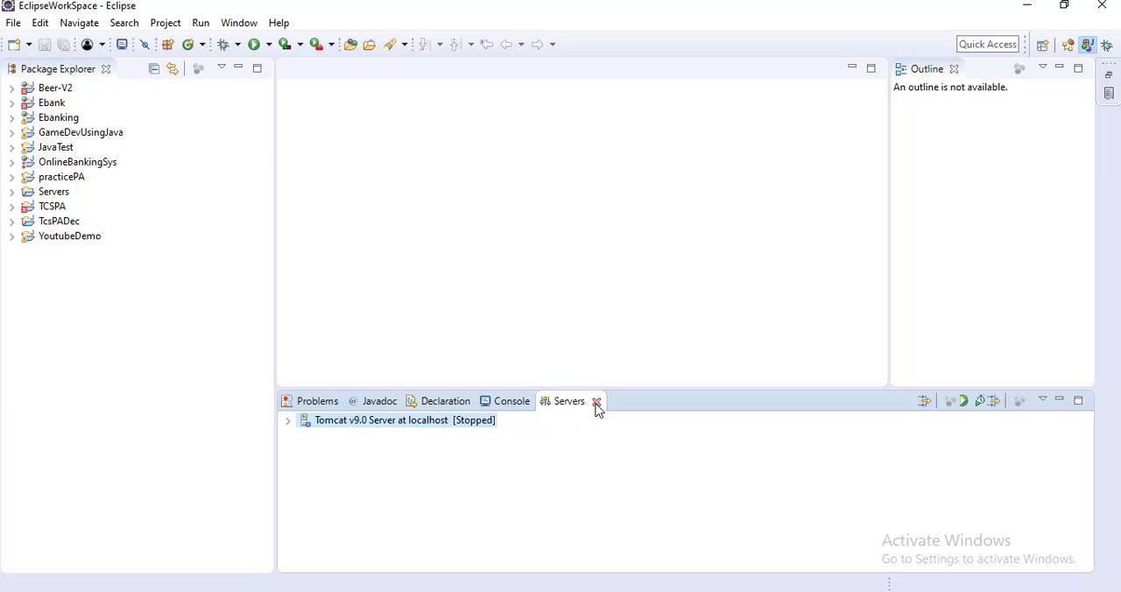
click(596, 403)
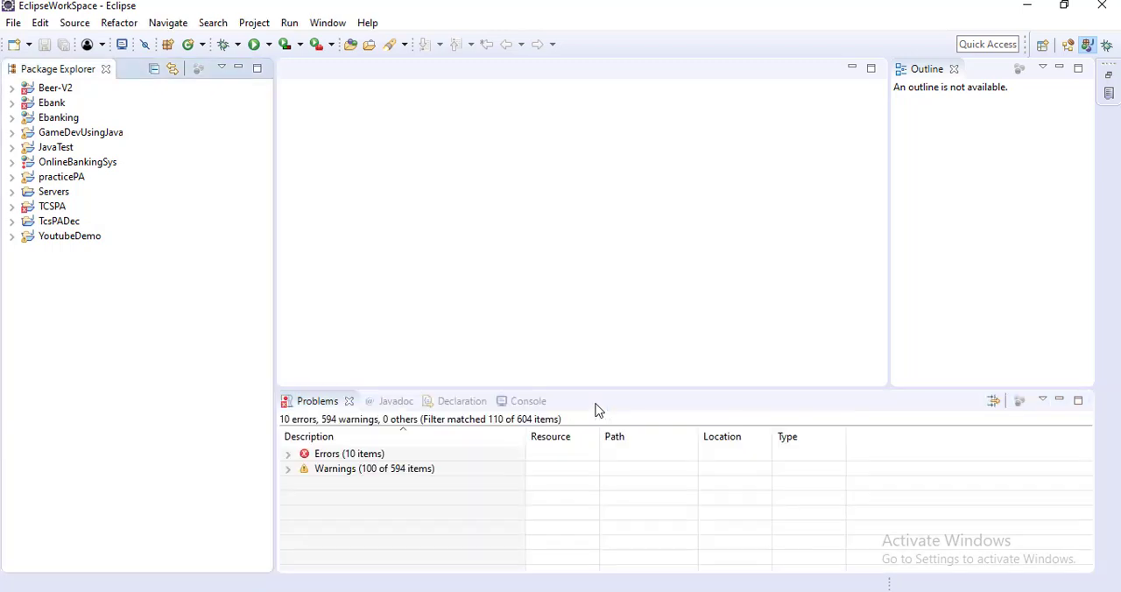
Step: Show the Servers view from the Server category of the available views
click(323, 30)
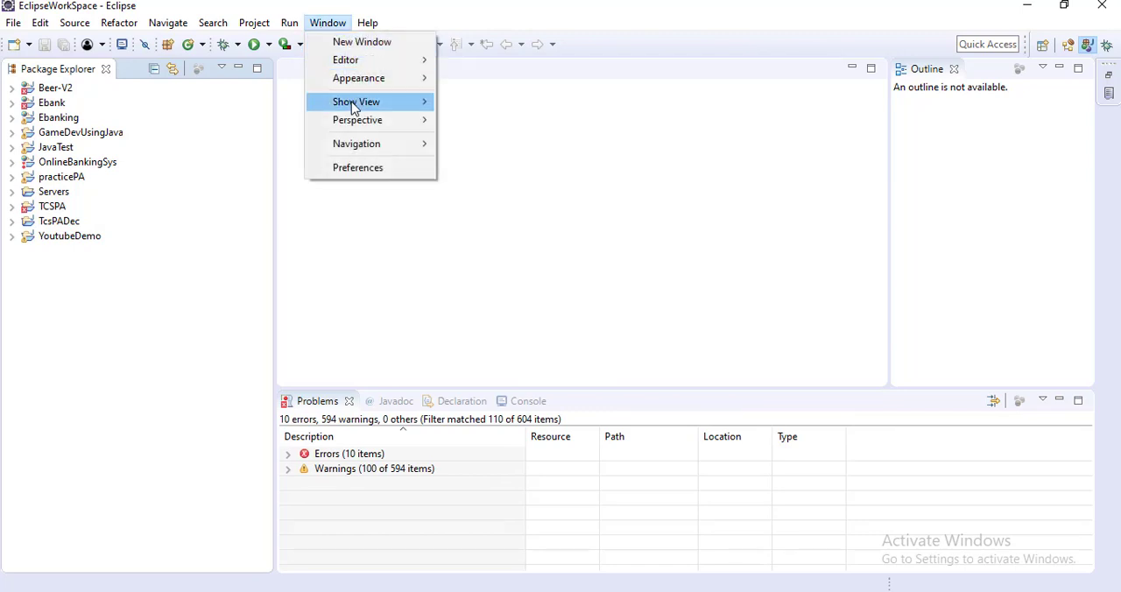
mouse_move(353, 106)
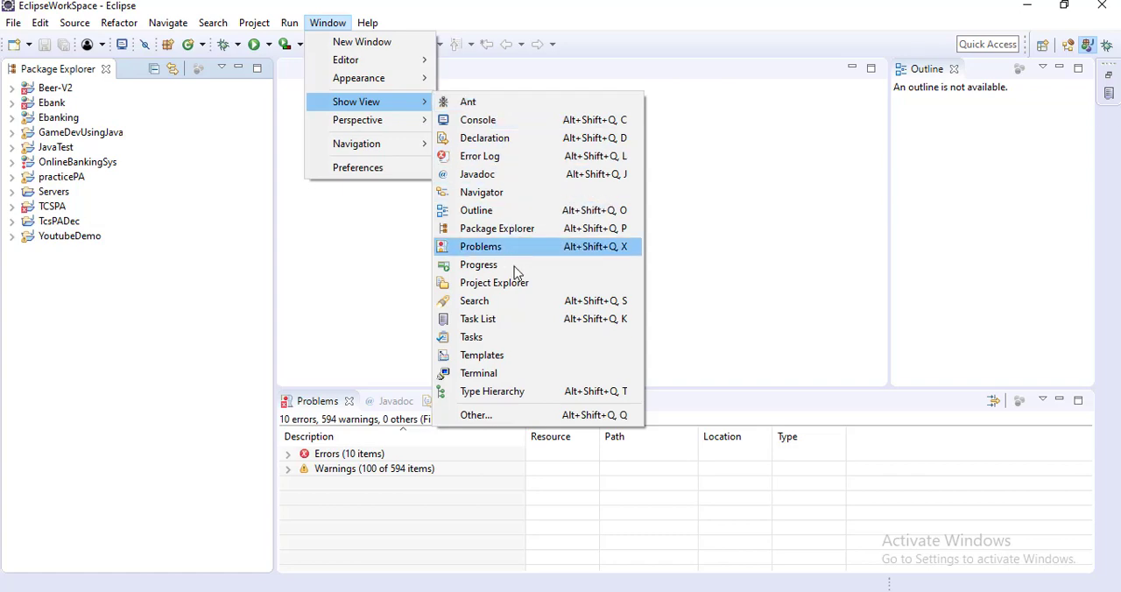
click(513, 414)
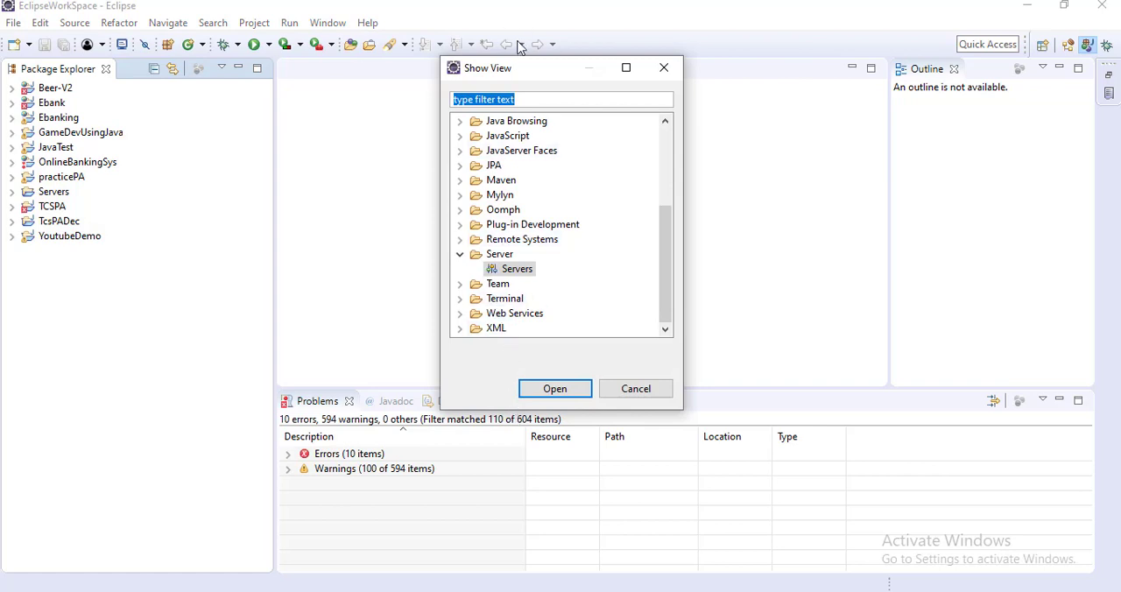
click(514, 273)
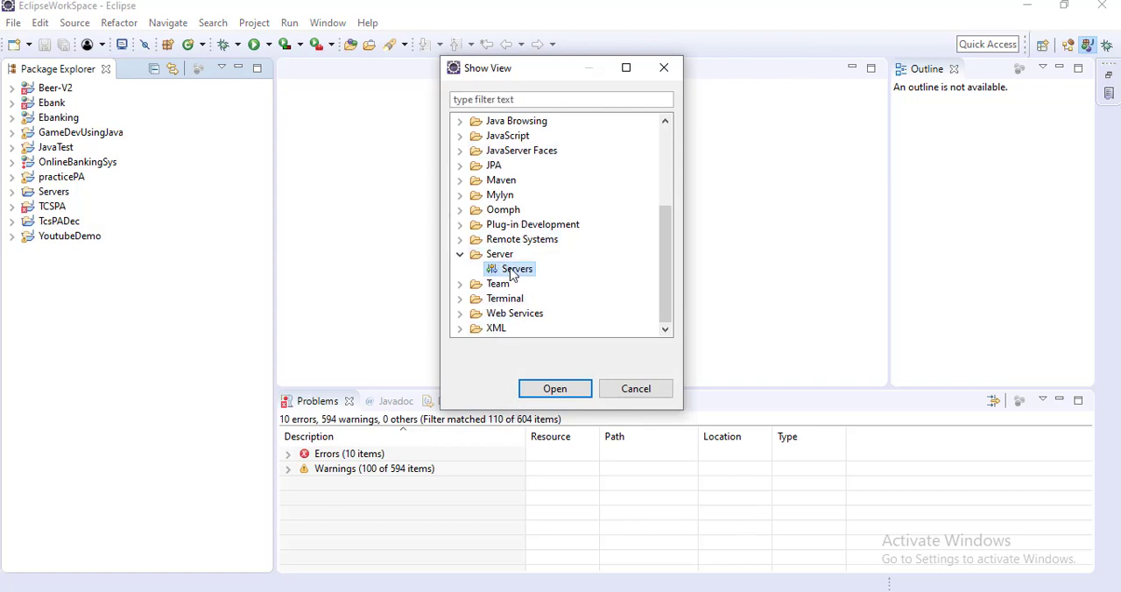
click(573, 393)
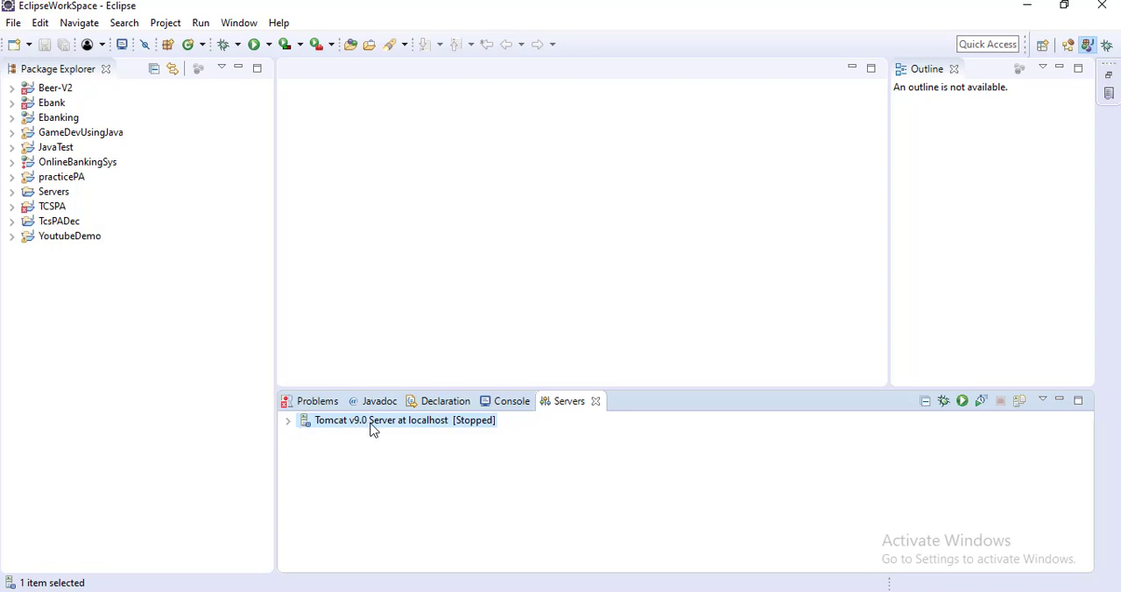
Step: Filter the preferences by "ser" and view the Server Runtime Environments settings in a maximized dialog
click(234, 24)
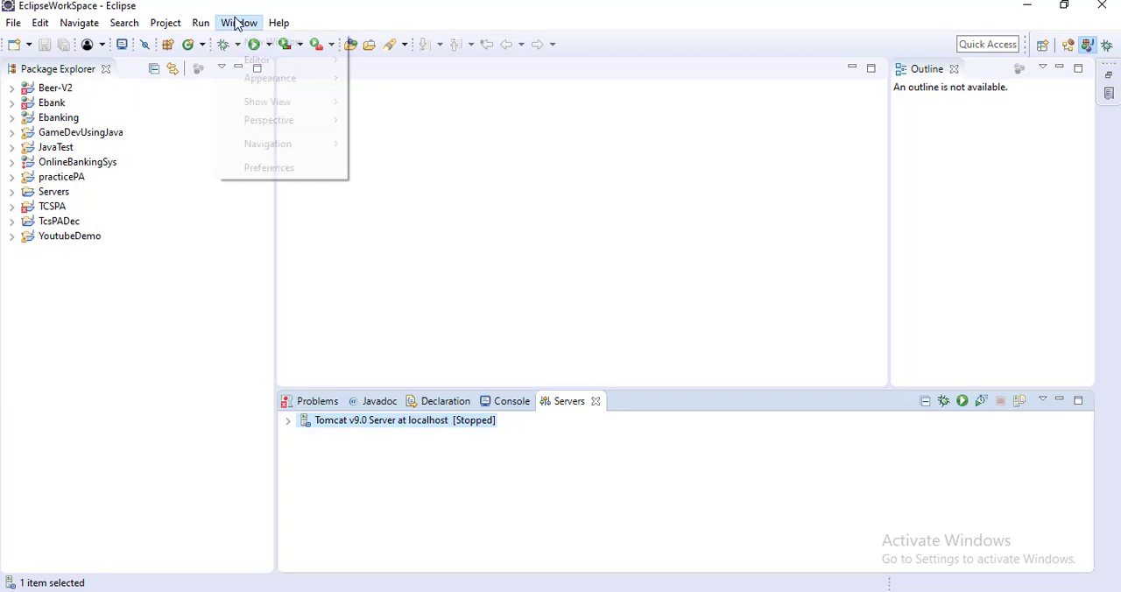
click(285, 171)
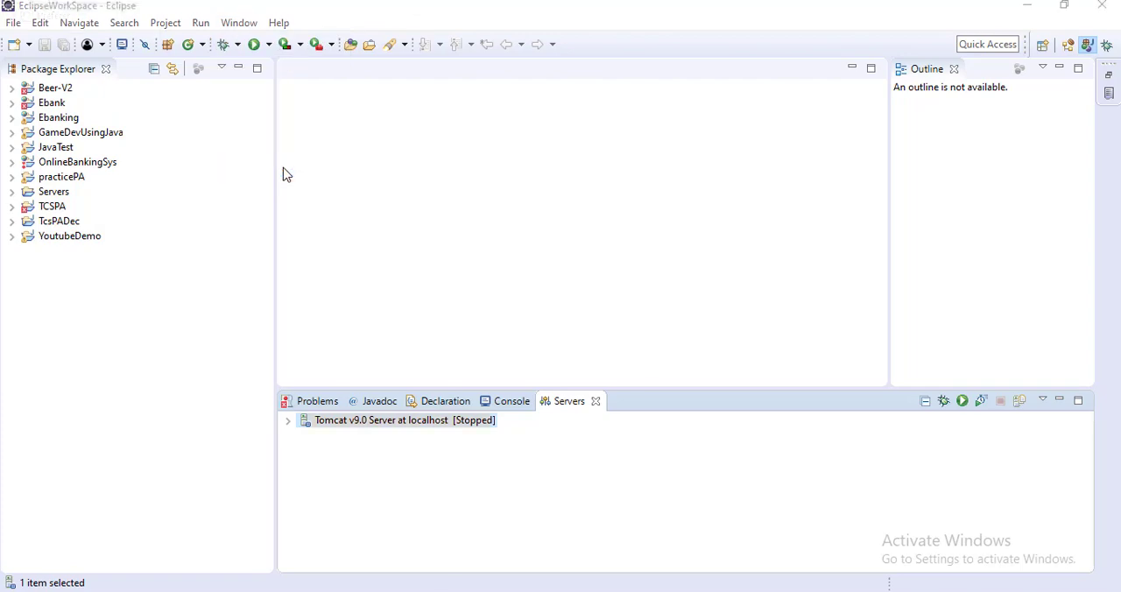
text(ser)
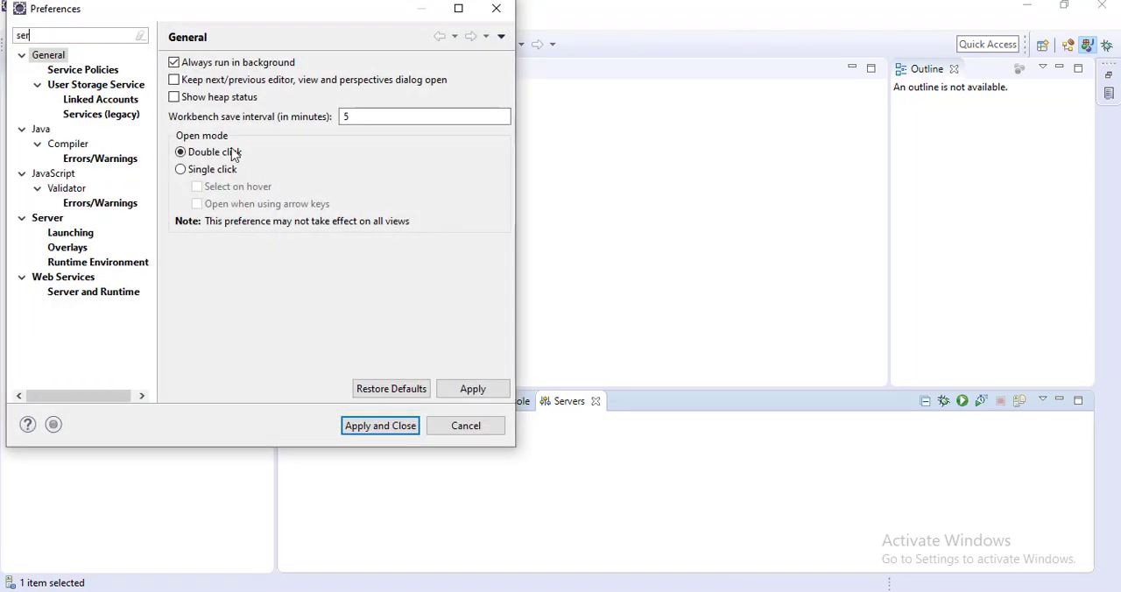
click(101, 294)
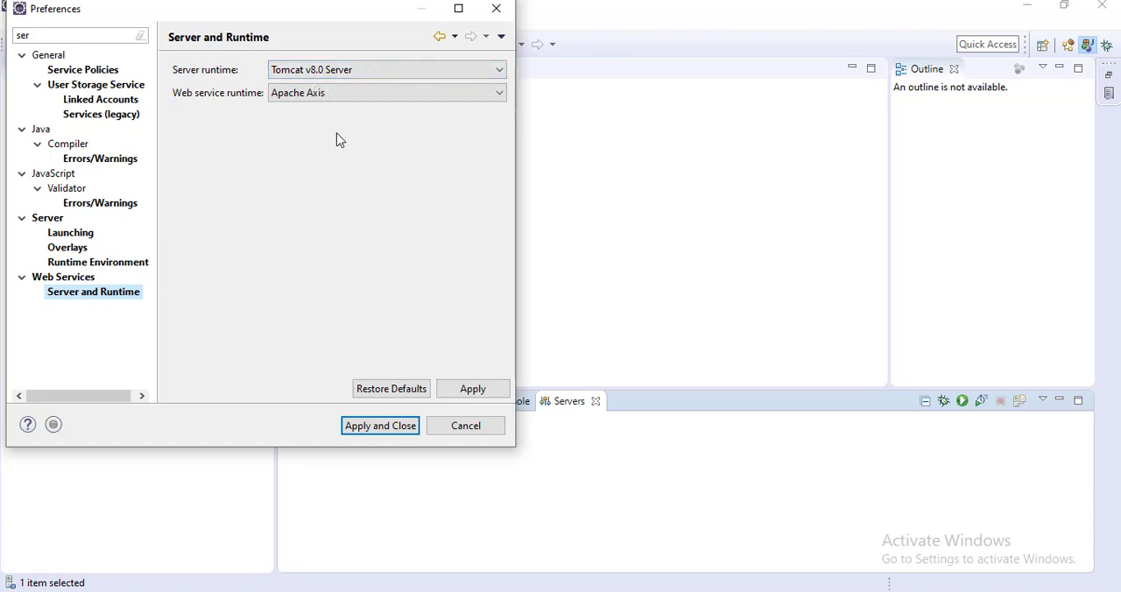
click(117, 262)
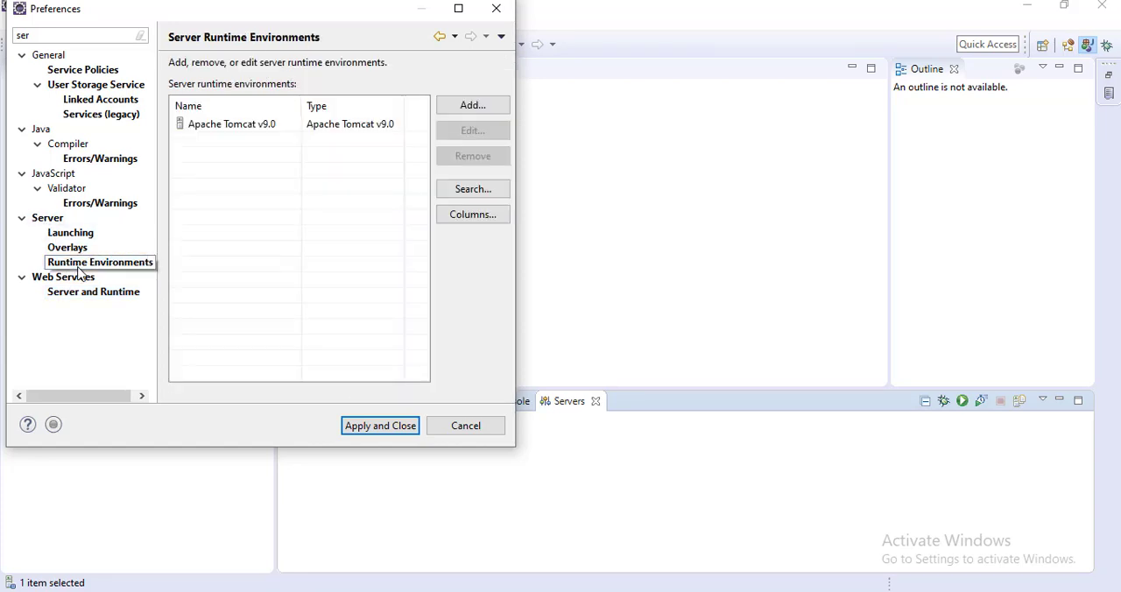
click(458, 8)
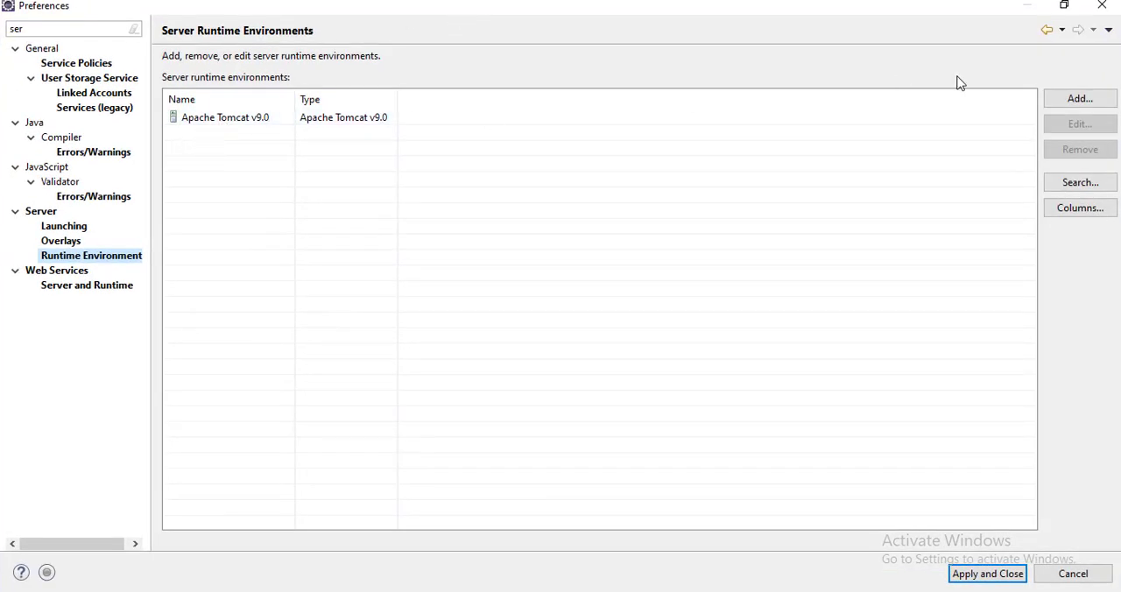
Step: Start adding an Apache Tomcat v9.0 server runtime, check its installation directory and available JREs, and cancel the new environment
click(1087, 106)
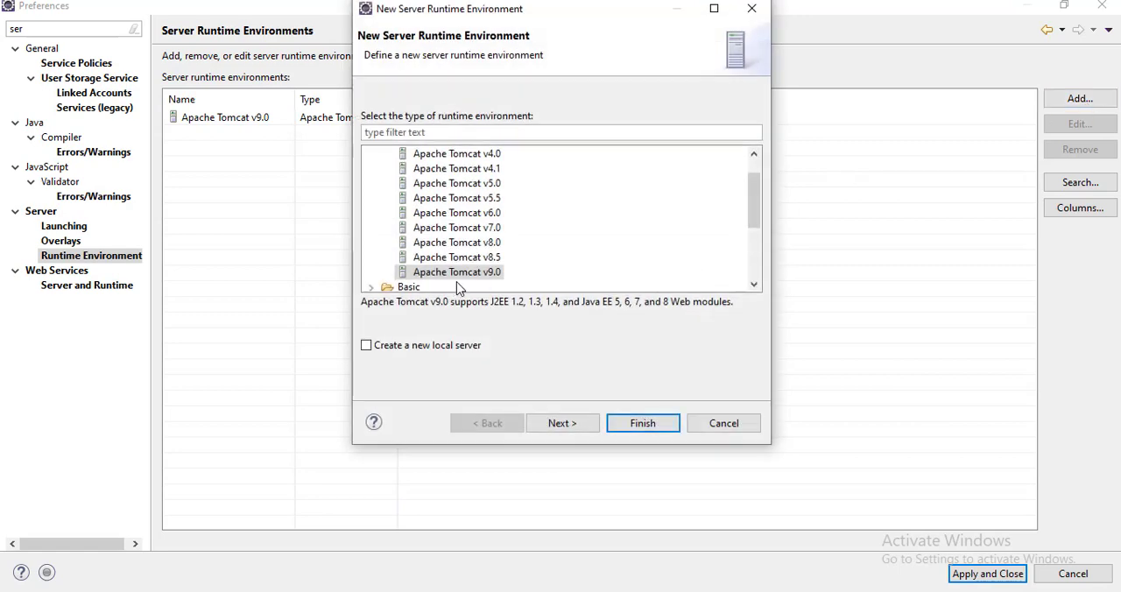
click(562, 425)
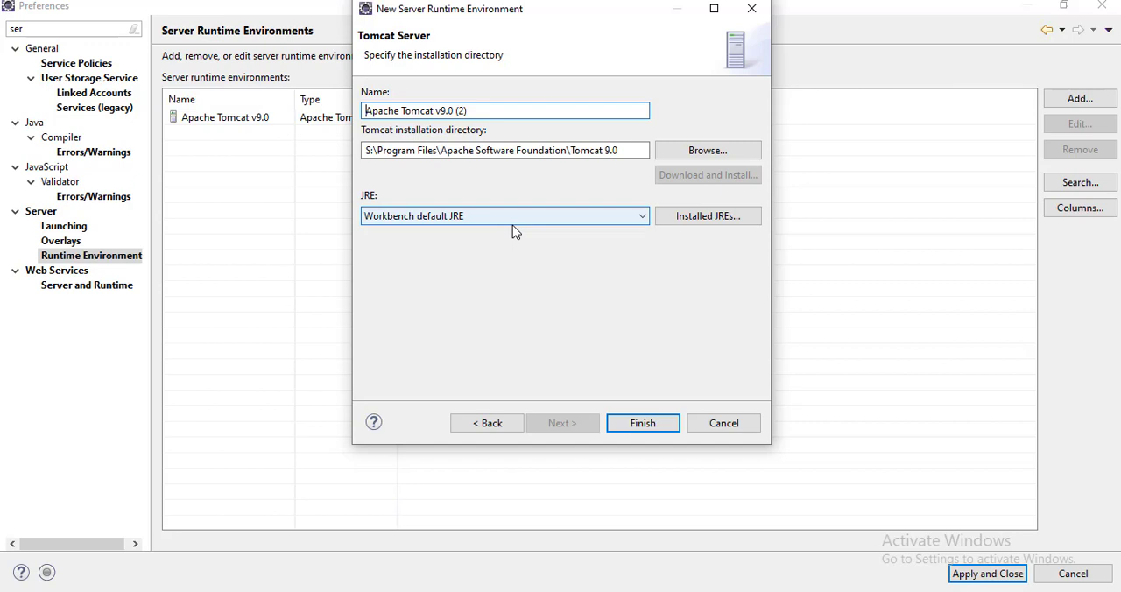
click(631, 215)
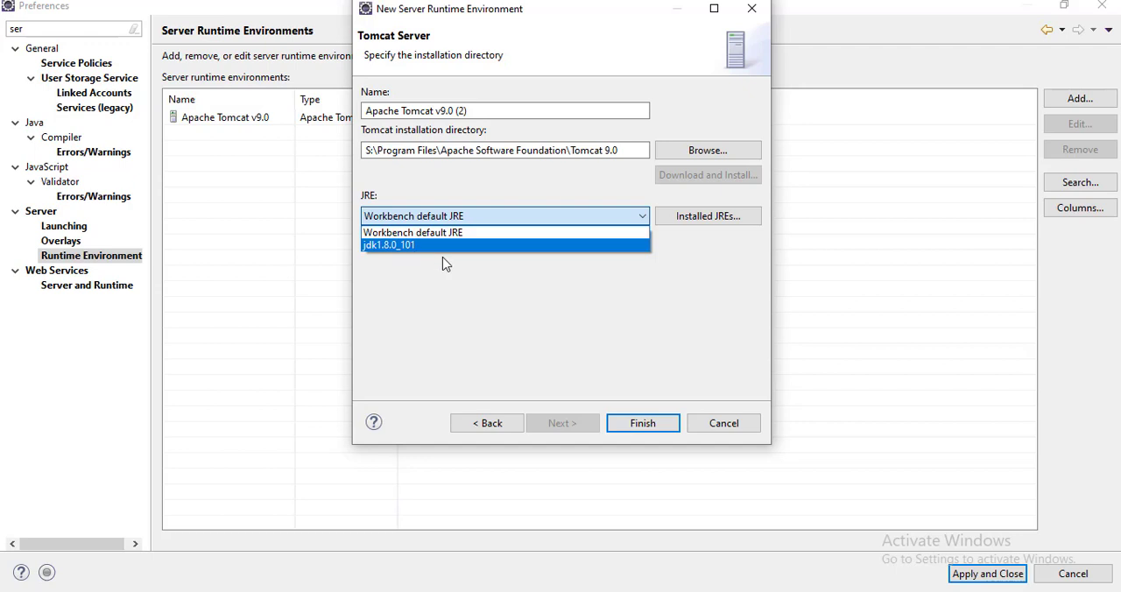
click(564, 334)
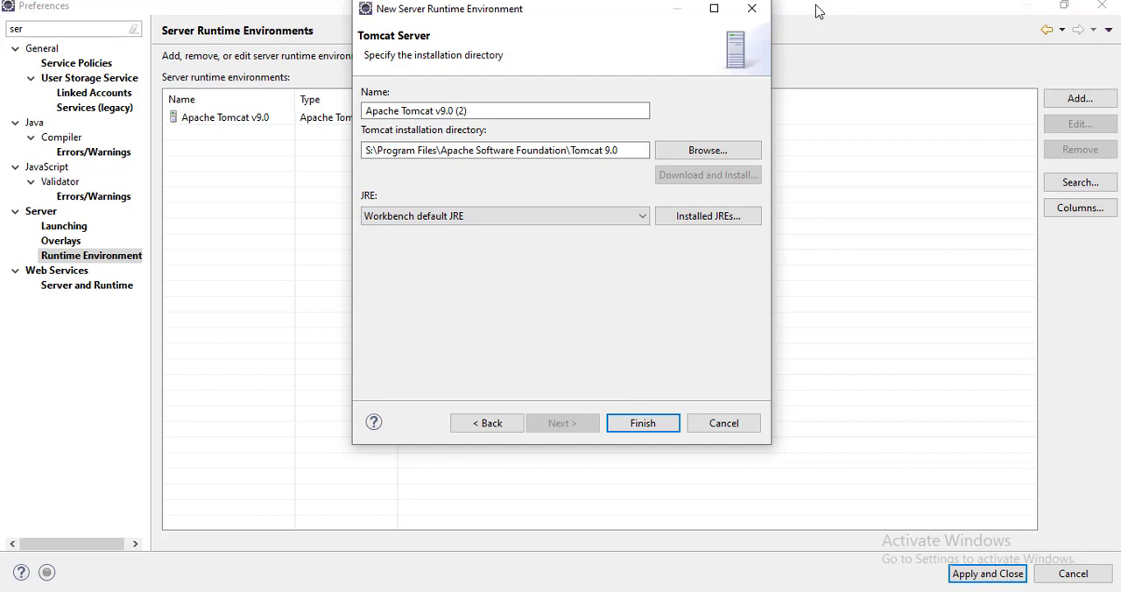
click(752, 10)
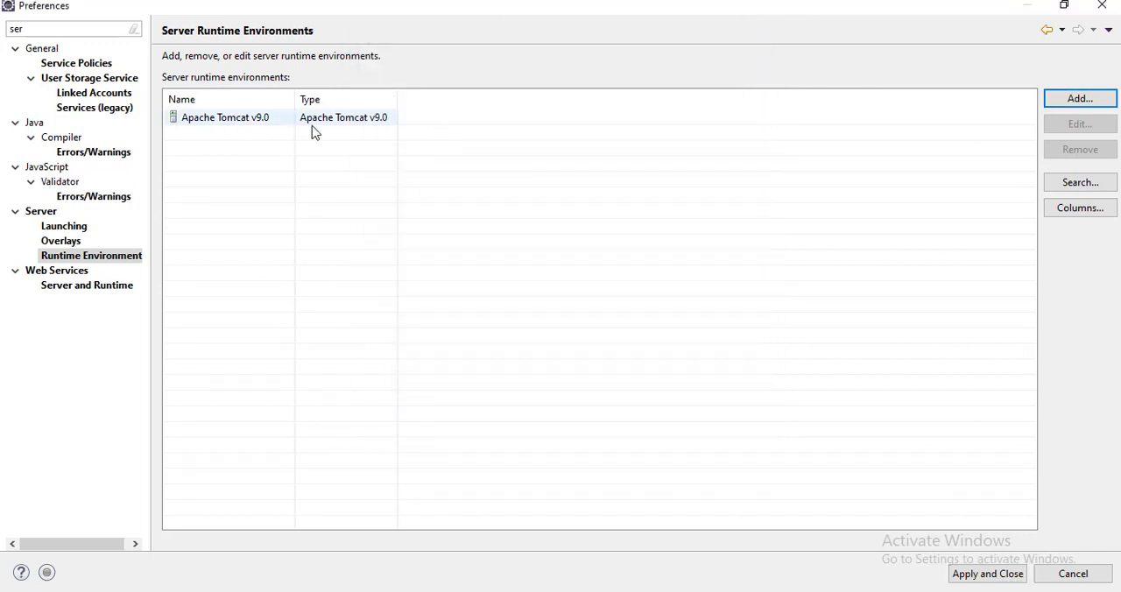
Step: Check the installation path of the existing Apache Tomcat v9.0 runtime environment and dismiss the preferences
click(235, 119)
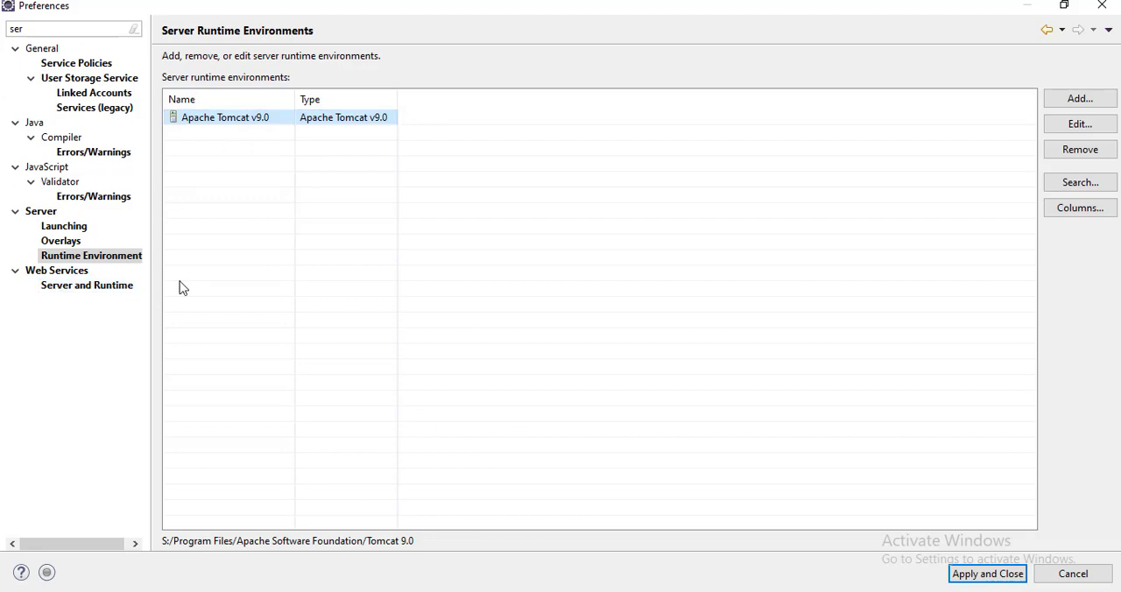
click(1064, 7)
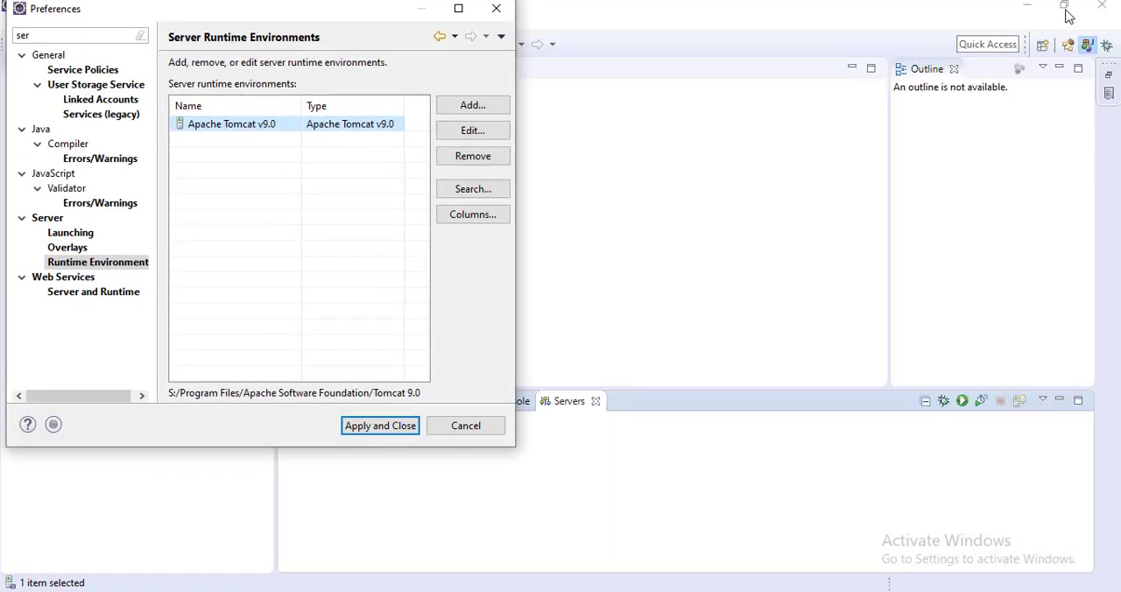
click(497, 11)
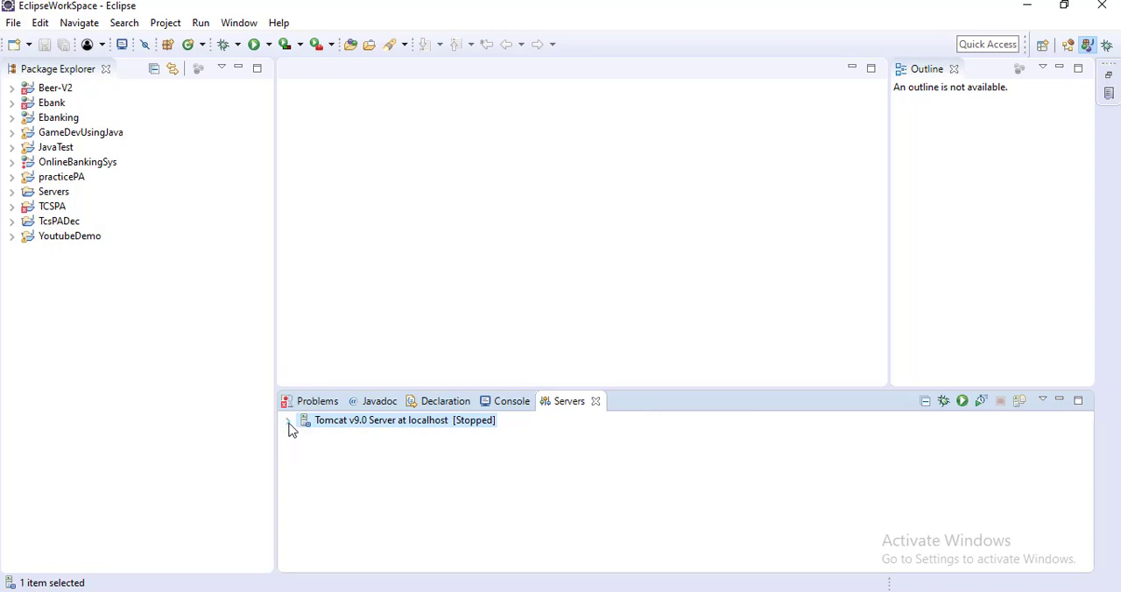
Step: Open the configuration overview of the Tomcat v9.0 Server at localhost
right_click(425, 431)
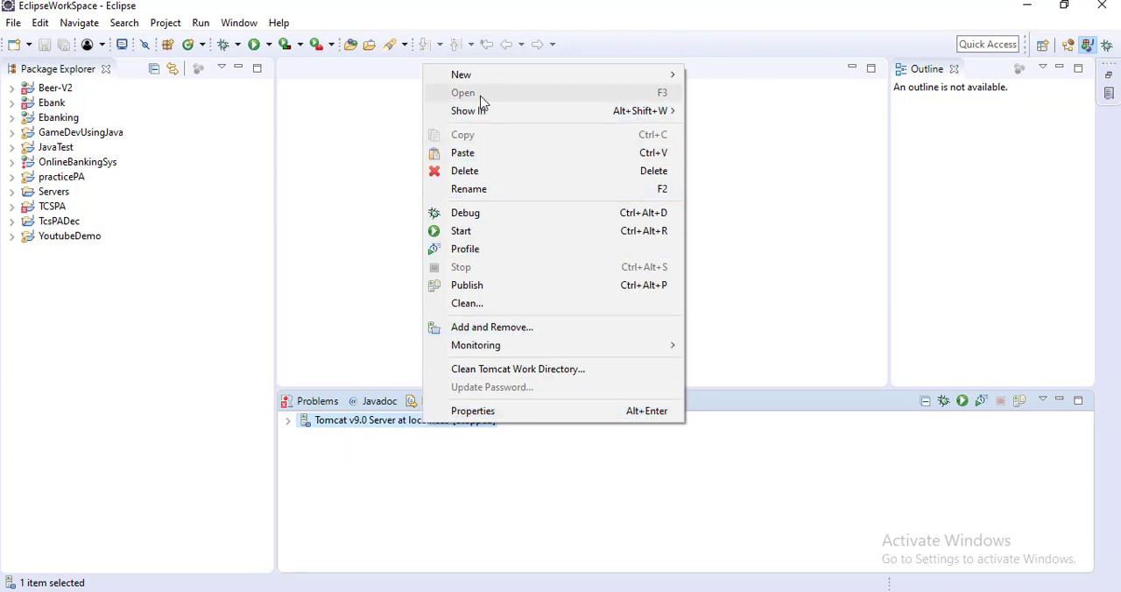
click(334, 446)
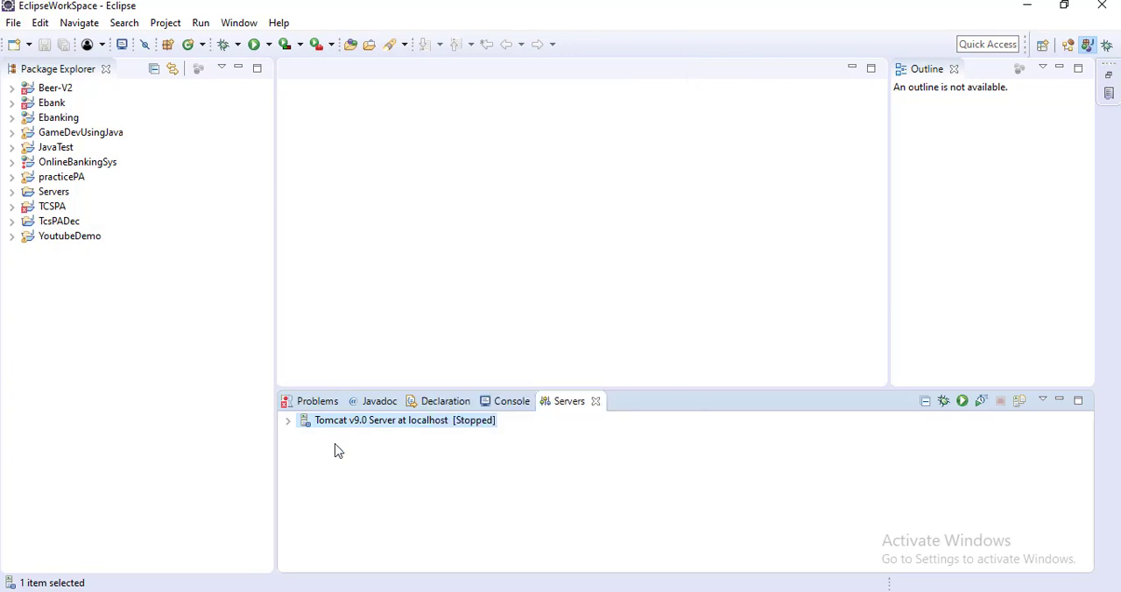
right_click(572, 404)
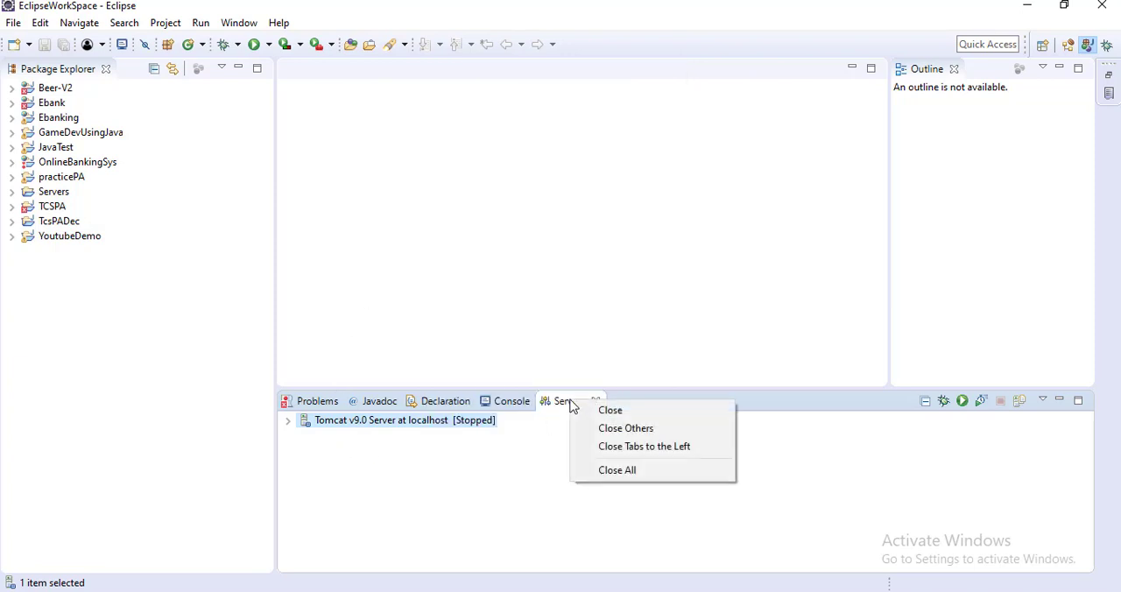
click(406, 429)
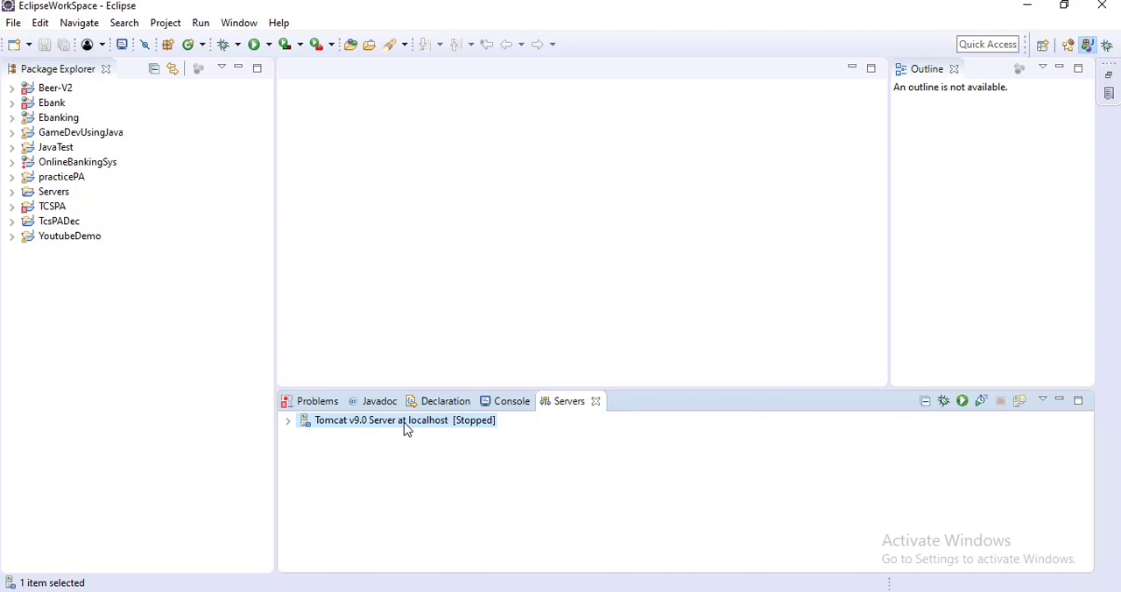
right_click(405, 426)
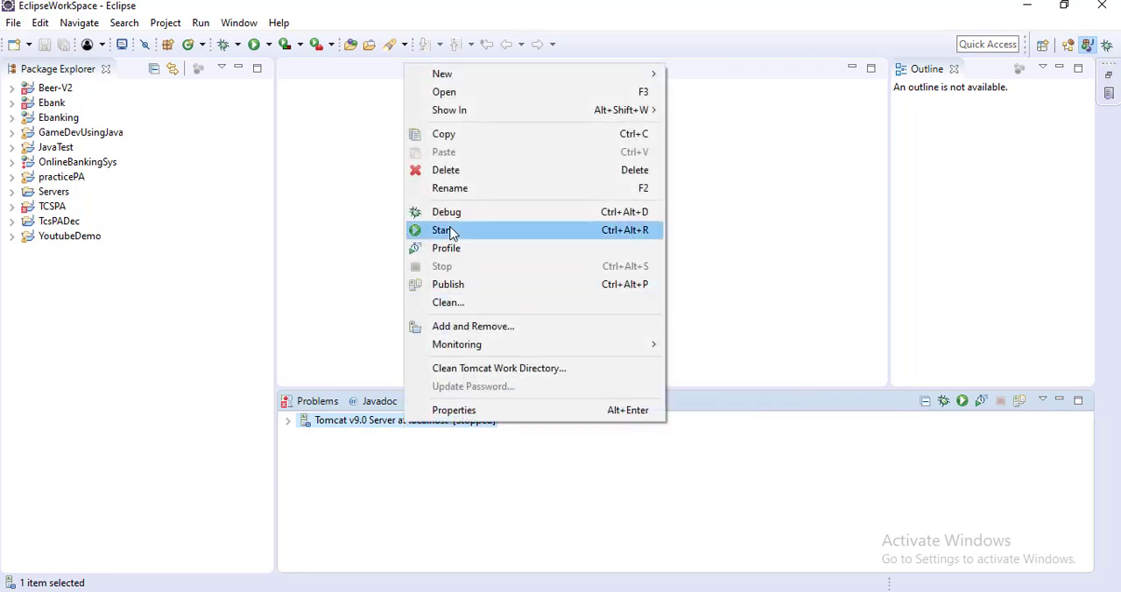
click(456, 92)
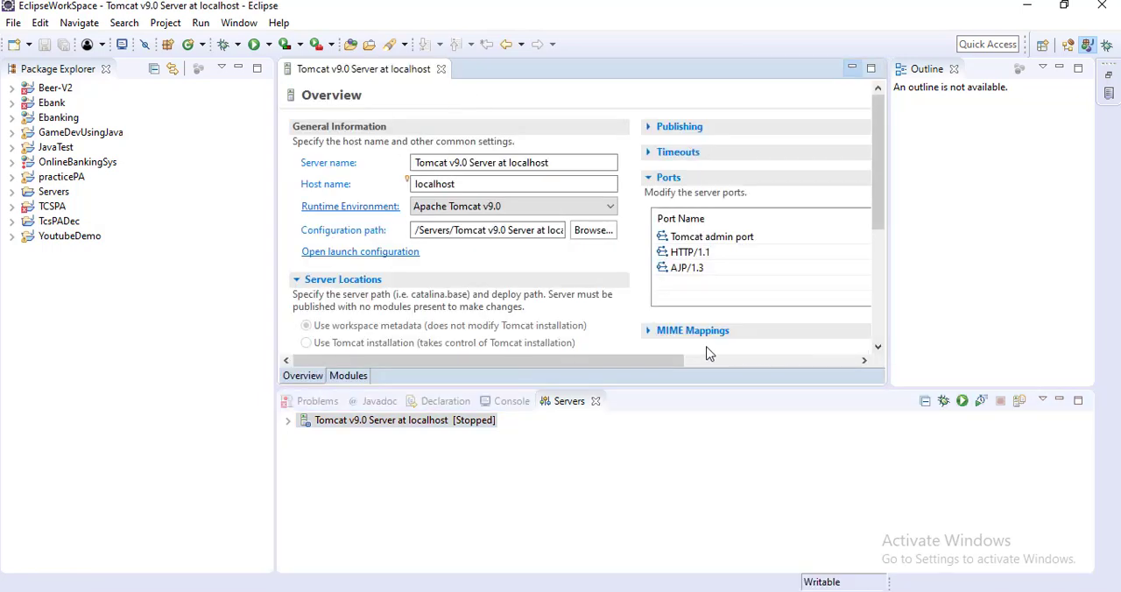
Step: Open the HTTP/1.1 port number for editing in the Tomcat server's Ports section and leave the field
drag(629, 362, 778, 366)
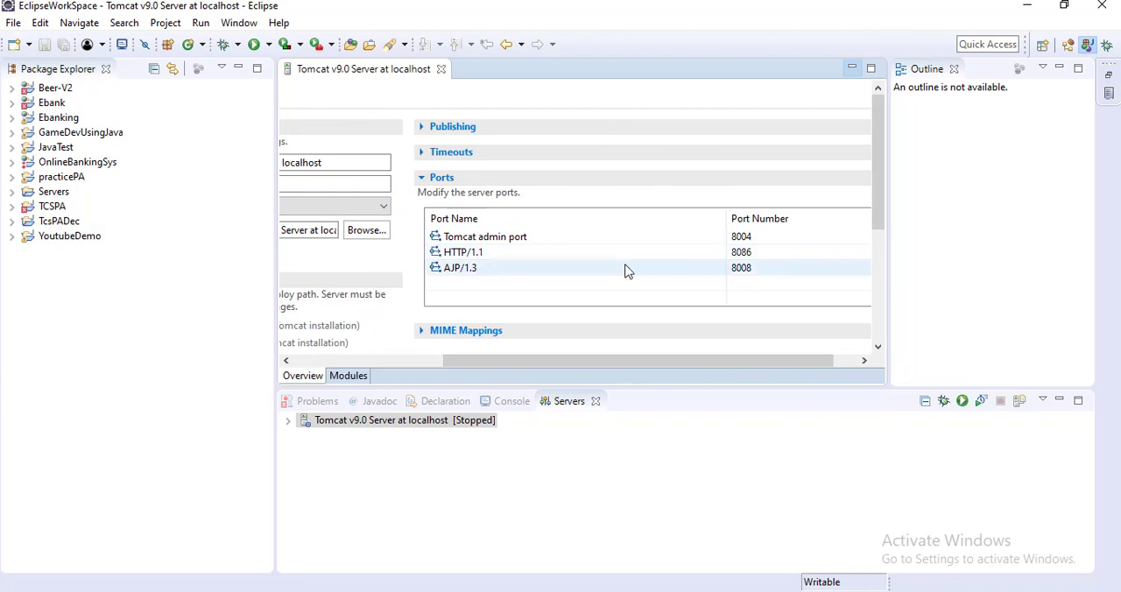
click(759, 253)
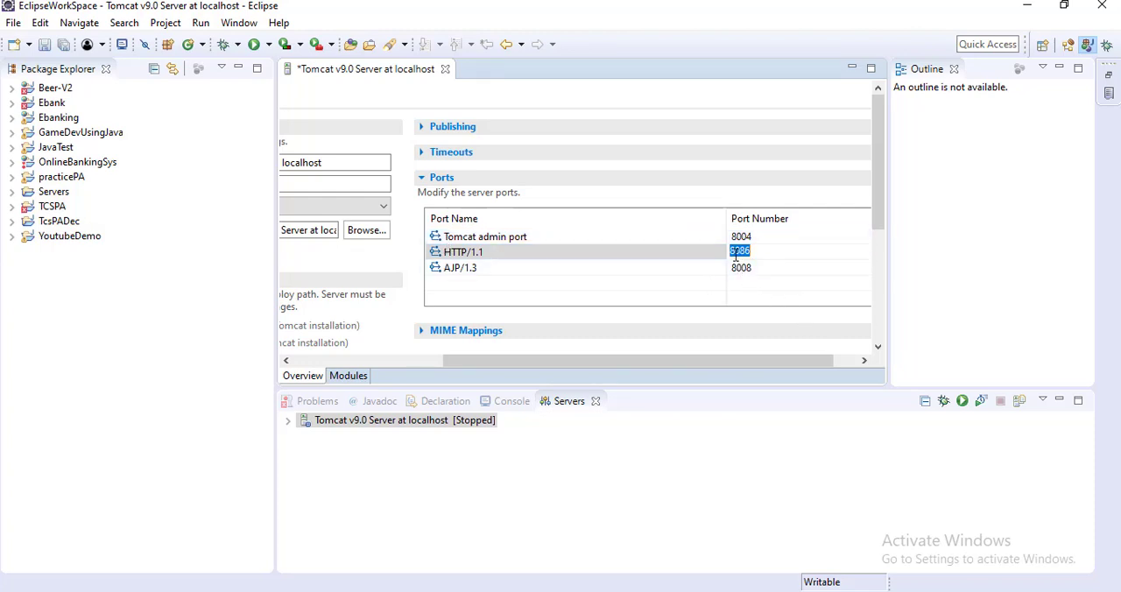
right_click(424, 432)
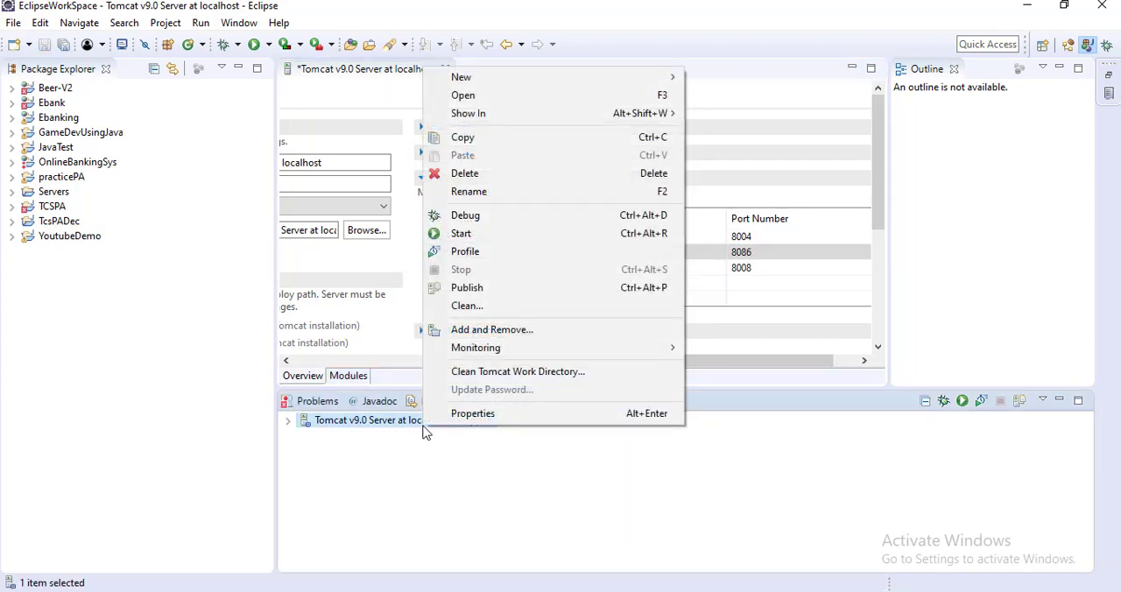
key(Escape)
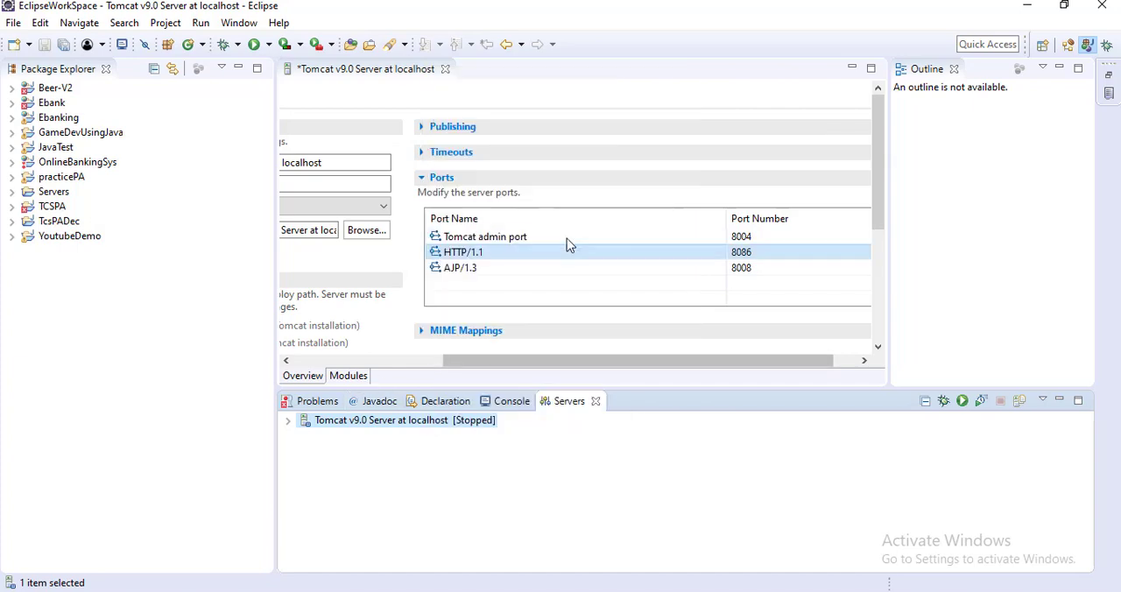
Step: Check the Tomcat server's start and stop timeouts, and close its configuration overview without saving the changes
click(423, 158)
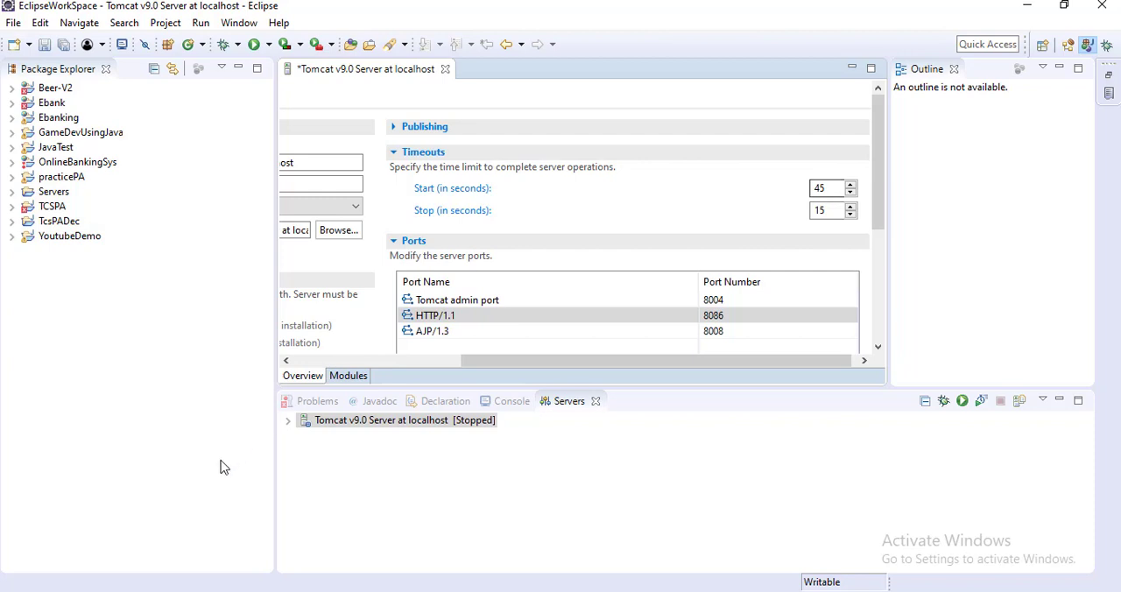
click(446, 69)
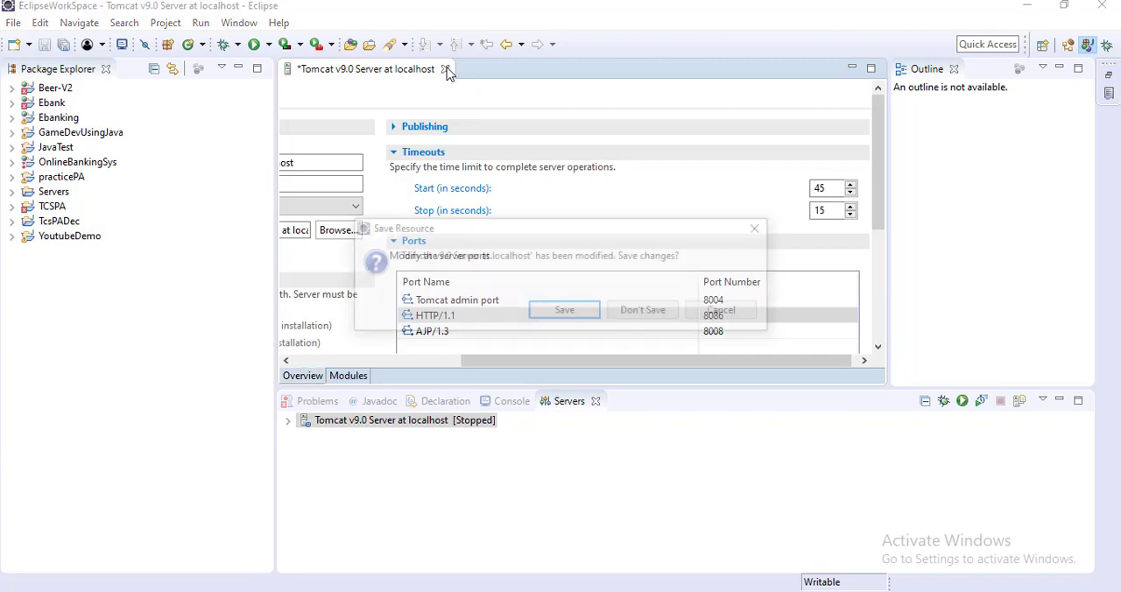
click(642, 317)
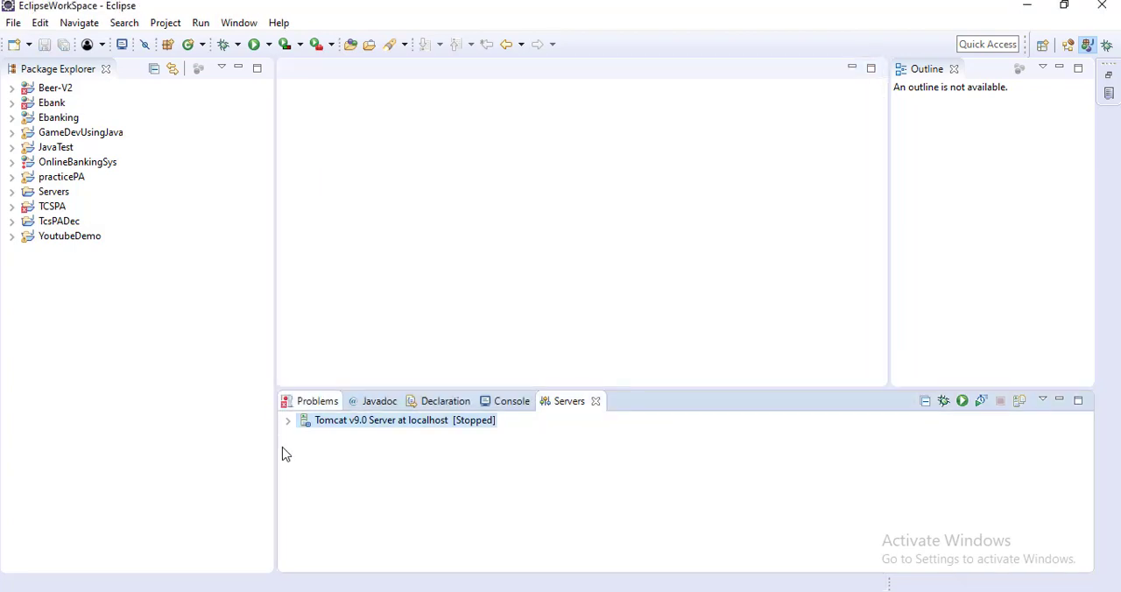
Step: Start the Tomcat v9.0 Server at localhost
right_click(381, 426)
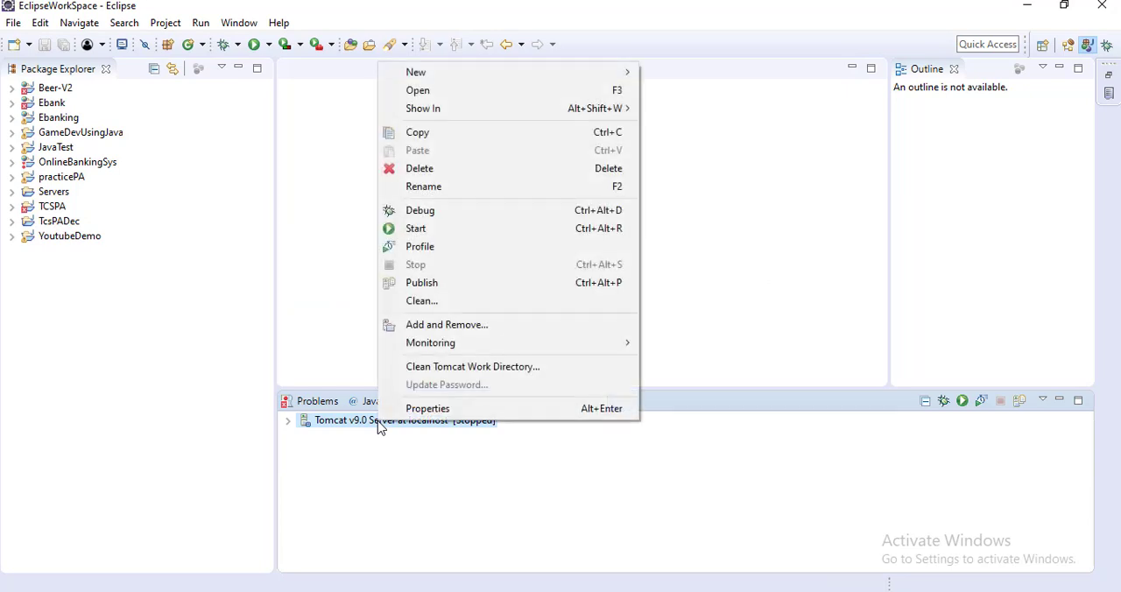
click(436, 230)
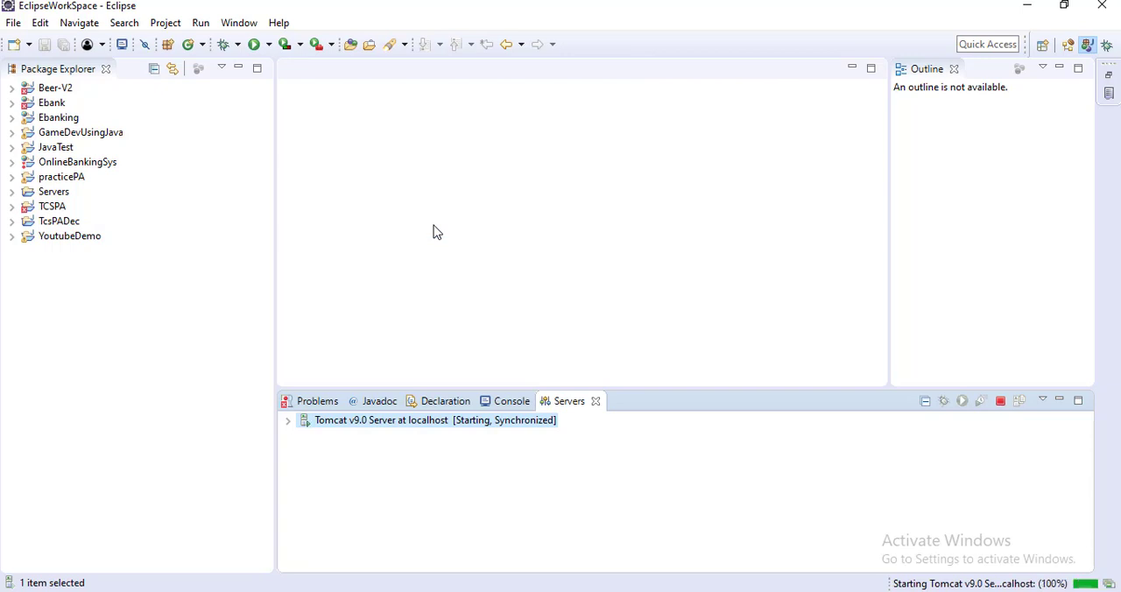
click(512, 407)
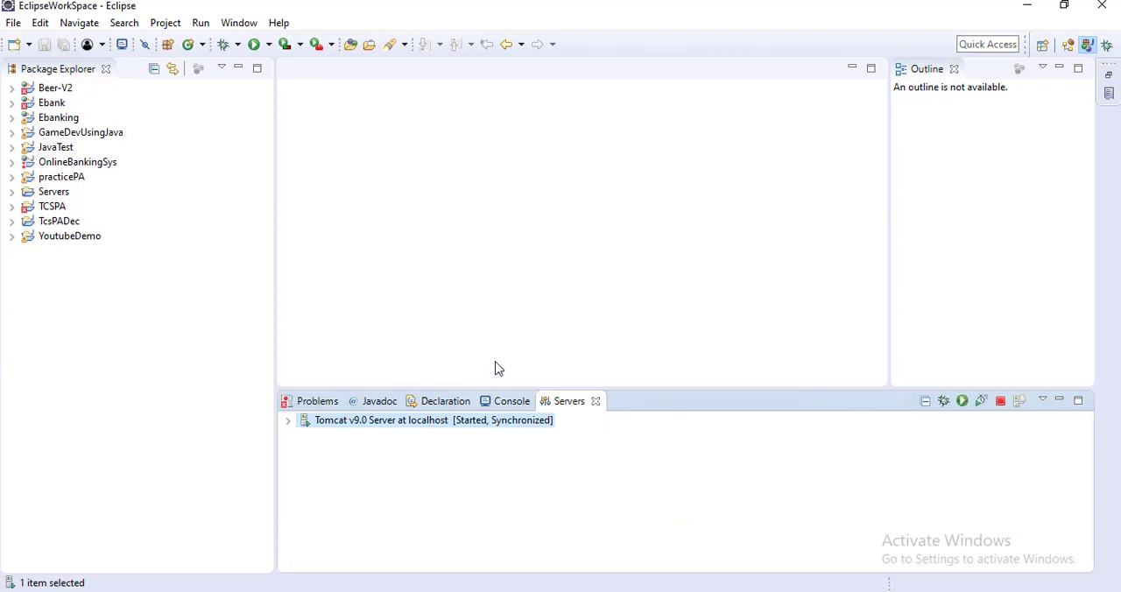
Step: Review the server's console output for the startup time, the HTTP protocol handler port and the earlier log messages
click(507, 401)
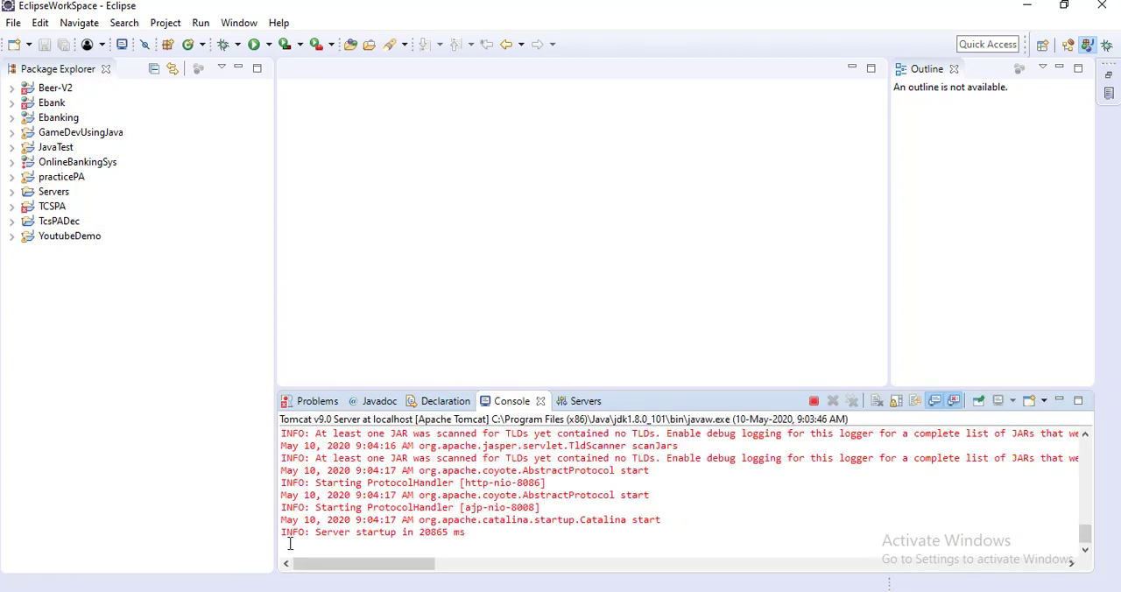
double_click(433, 532)
double_click(531, 483)
drag(1085, 542, 1081, 504)
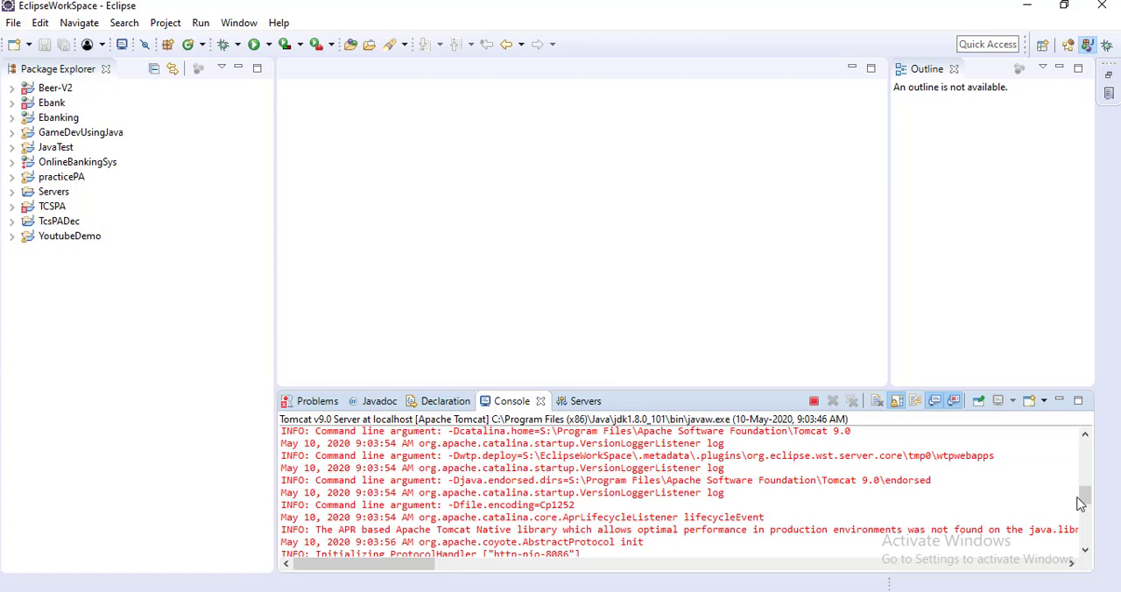
Step: Open AccessRequest.java from the com.lms package in the Beer-V2 project's src folder
click(12, 88)
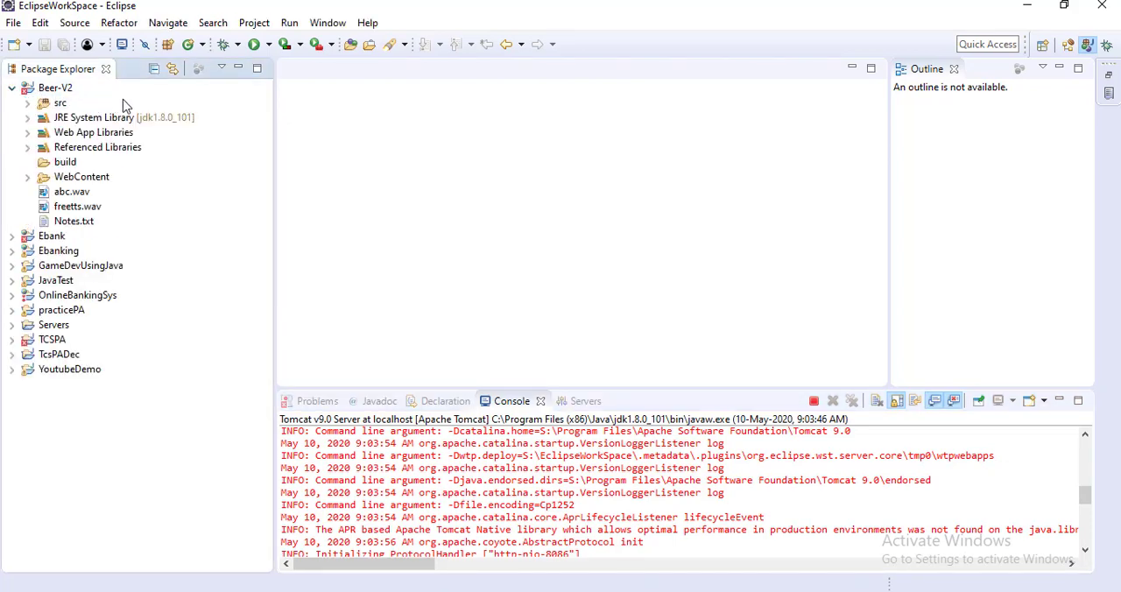
click(27, 104)
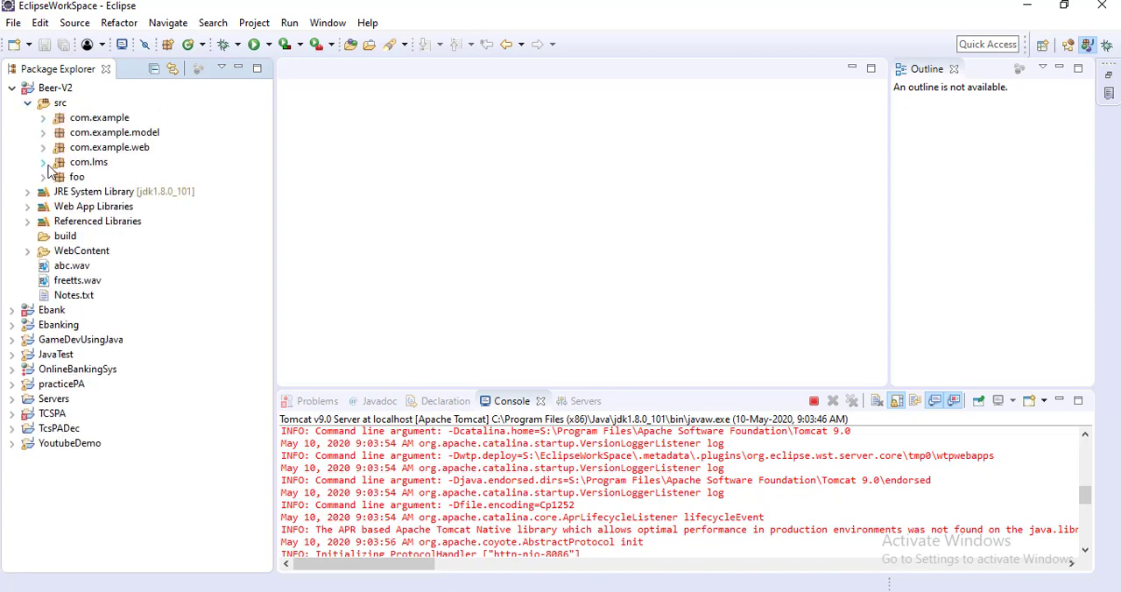
click(43, 163)
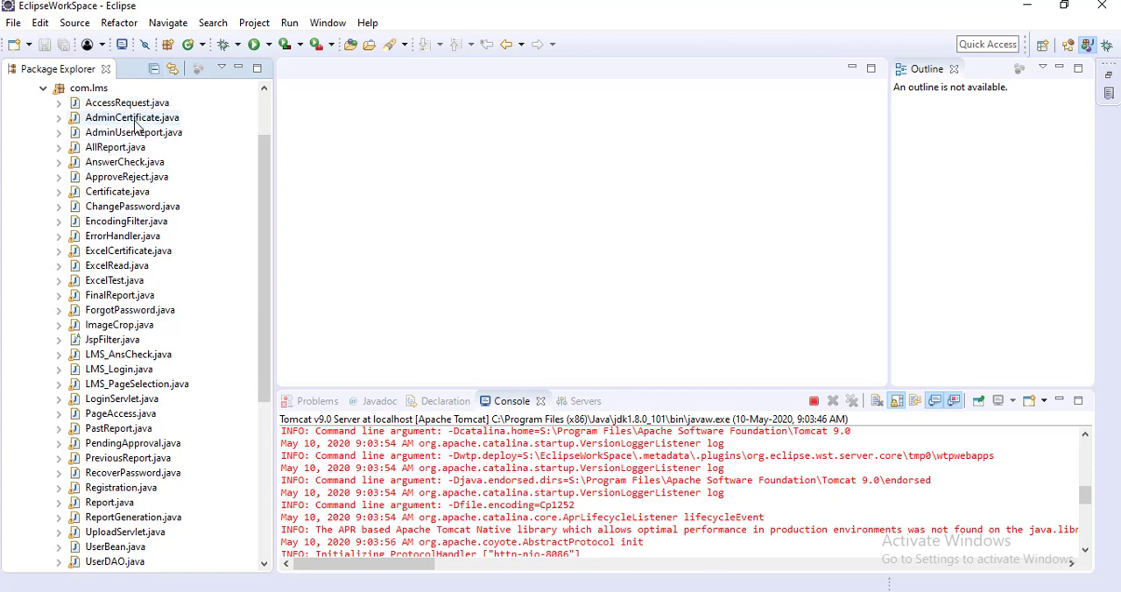
click(101, 107)
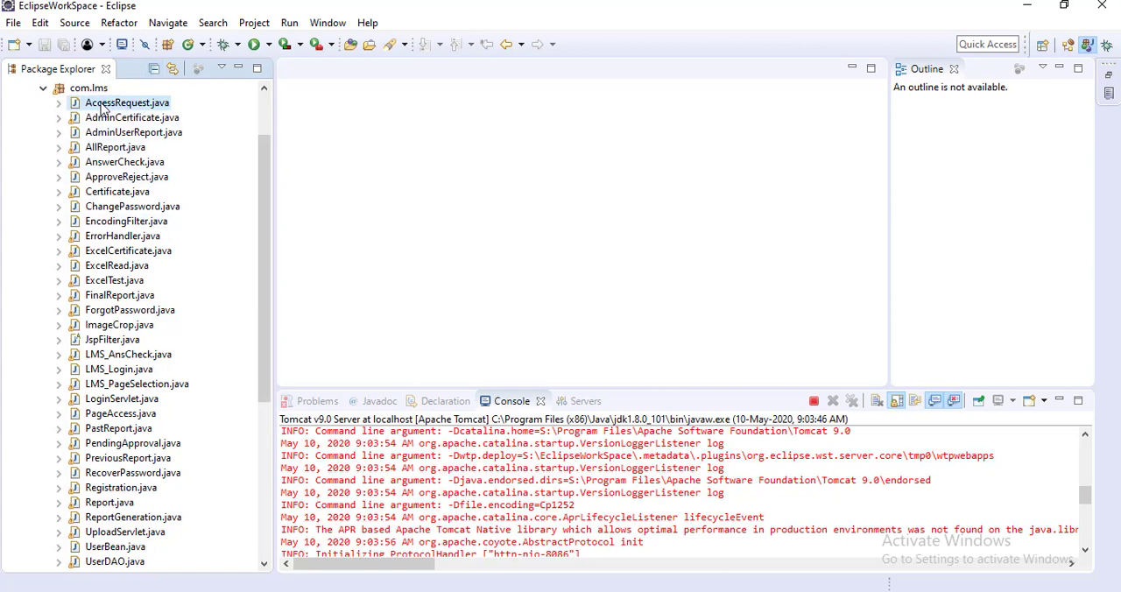
double_click(101, 107)
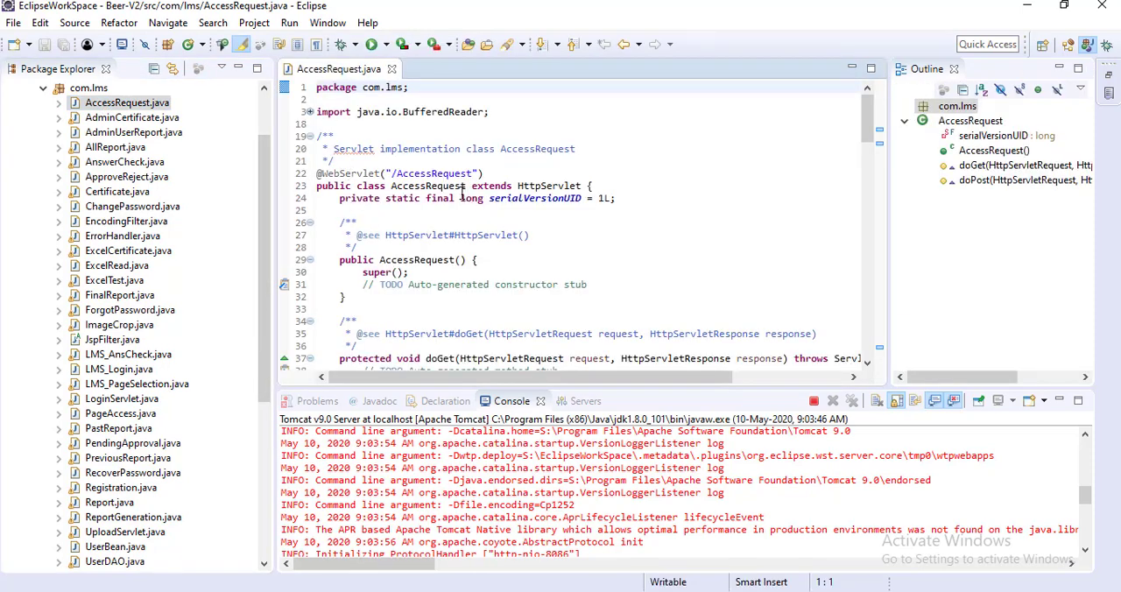
Step: Examine the HttpServlet superclass and the doGet method in AccessRequest.java
double_click(567, 187)
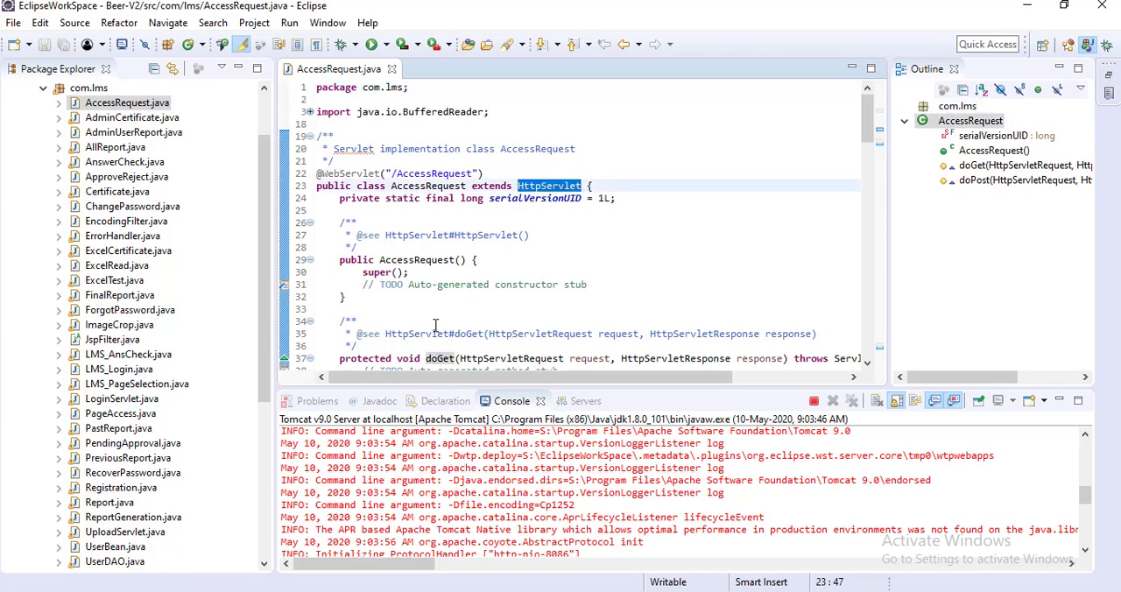
click(869, 364)
scroll(871, 368, down, 1)
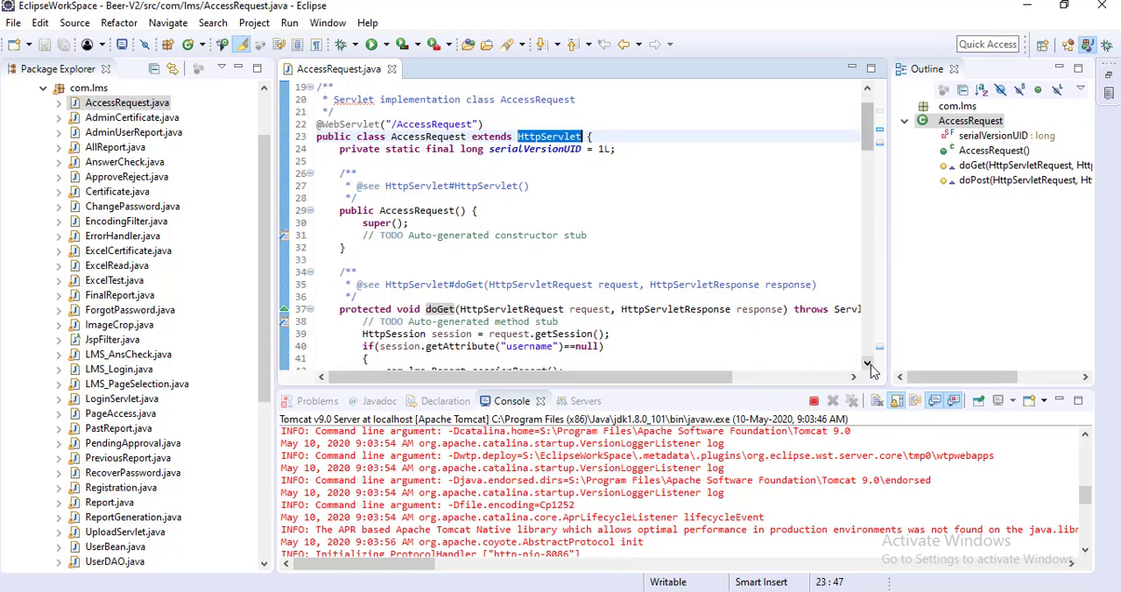
Step: Collapse the com.lms package and start running LMS-Registration.jsp from Beer-V2's WebContent folder on a server
click(43, 88)
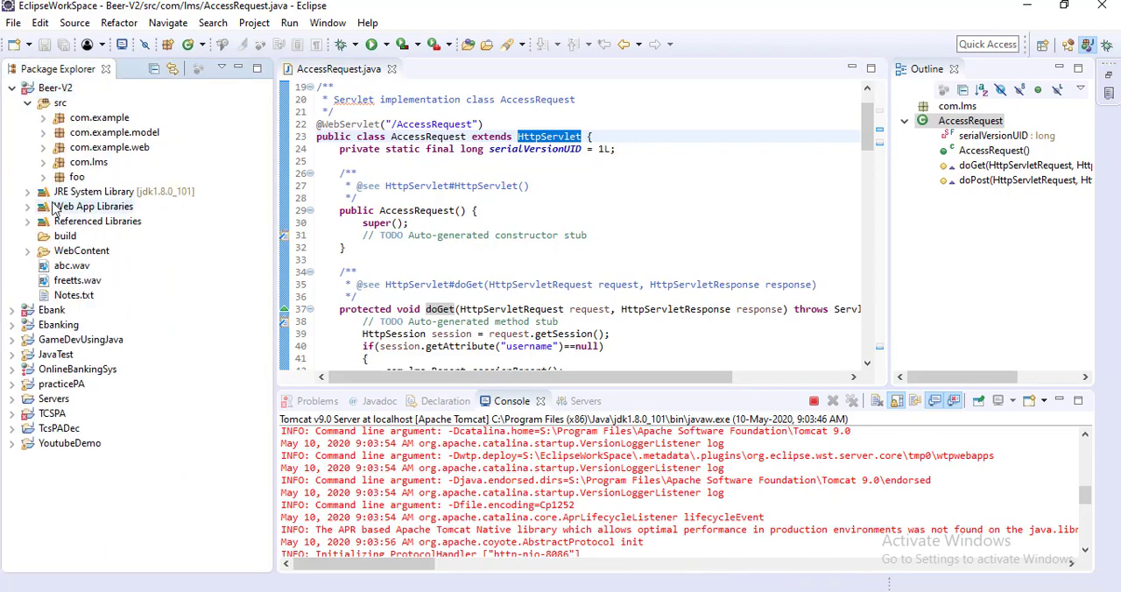
click(27, 252)
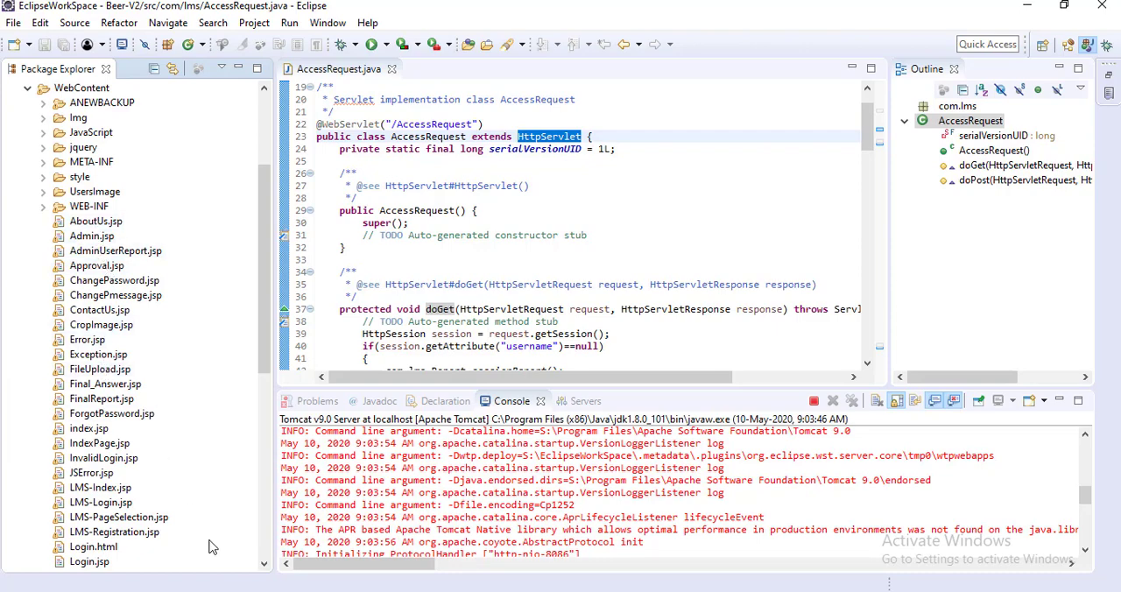
click(131, 540)
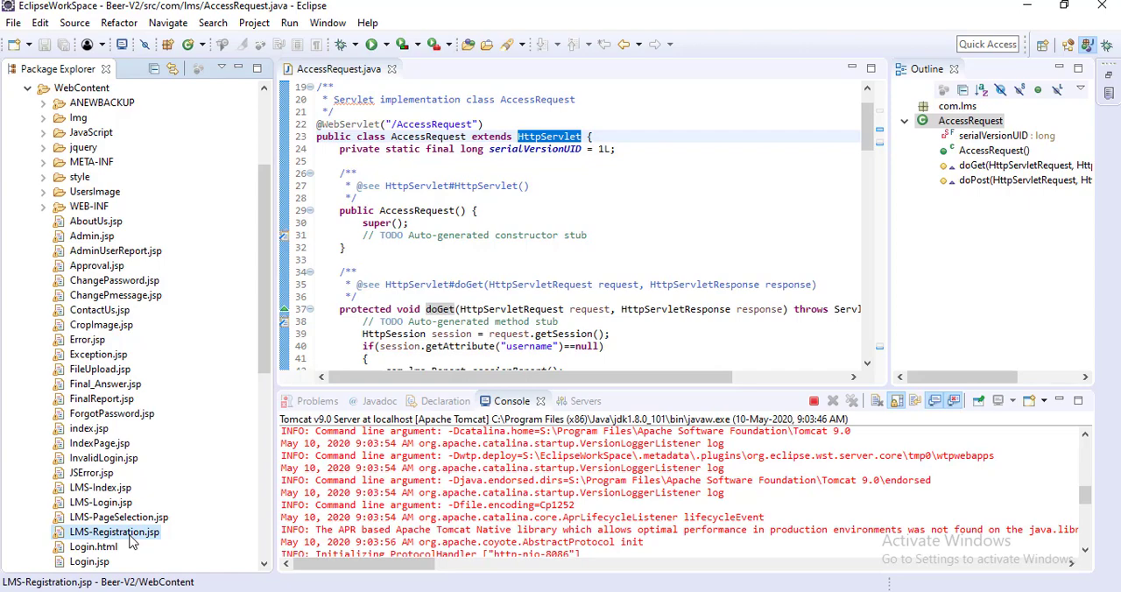
right_click(131, 541)
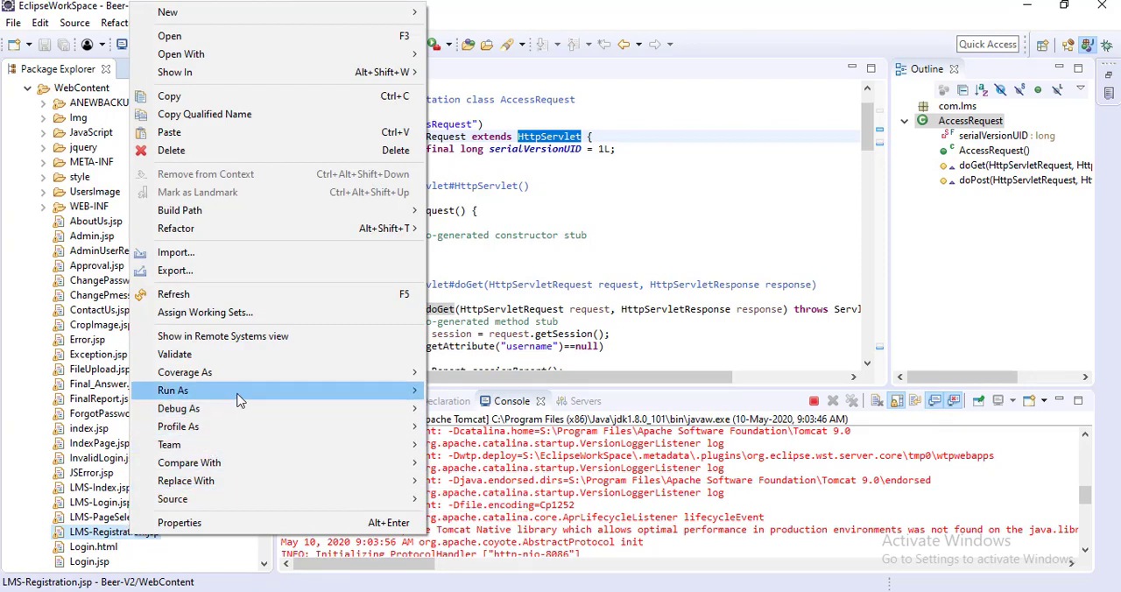
mouse_move(401, 398)
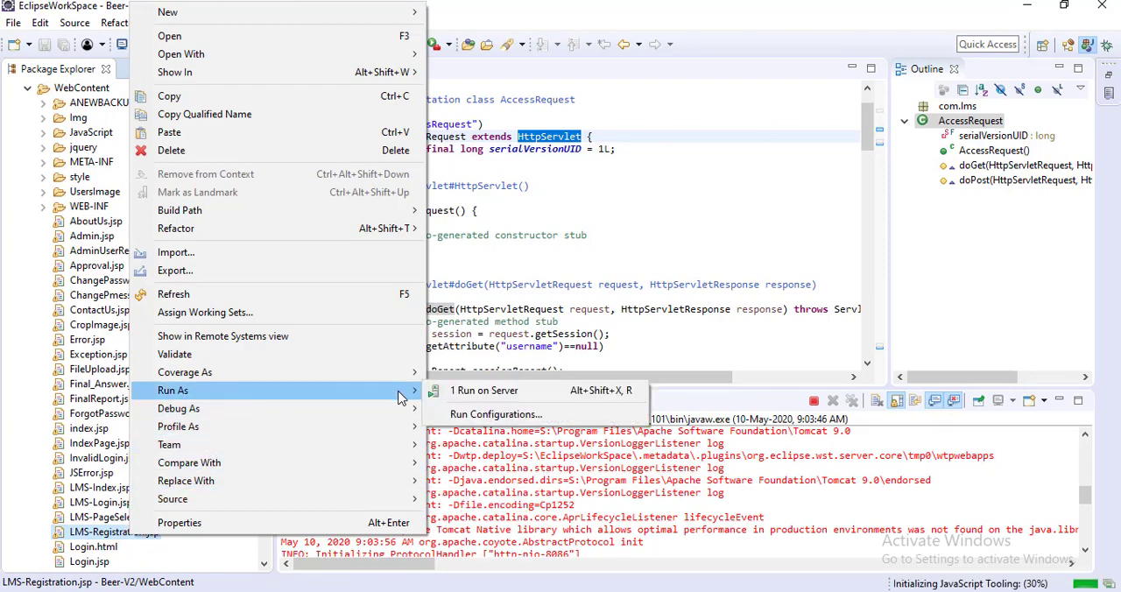
click(484, 391)
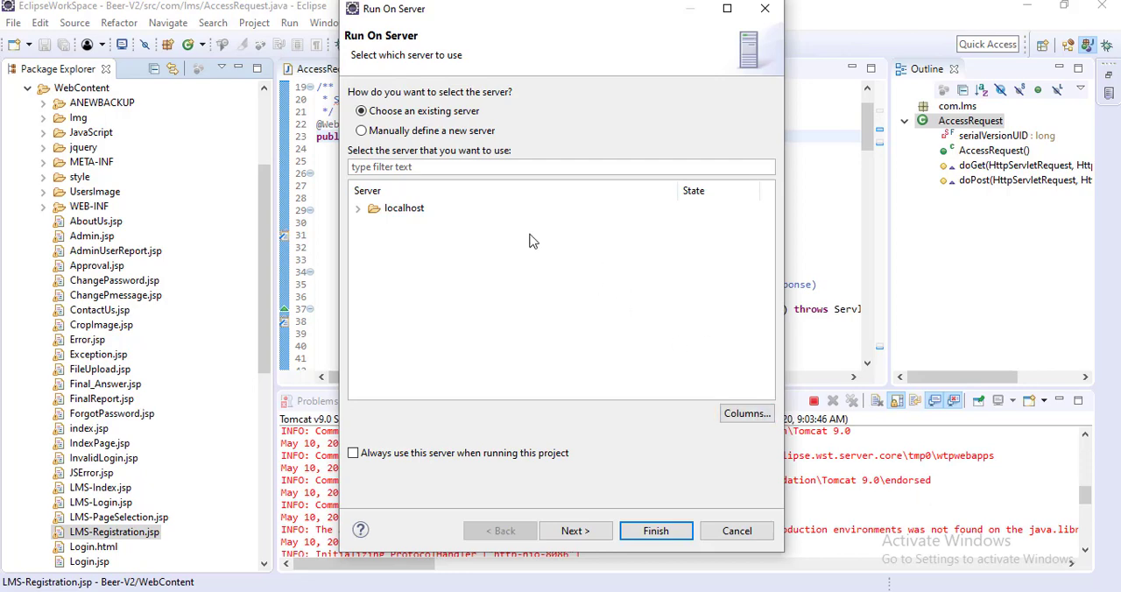
Step: Choose the existing Tomcat v9.0 Server at localhost, check that Beer-V2 is a configured resource, and finish launching the page
click(359, 209)
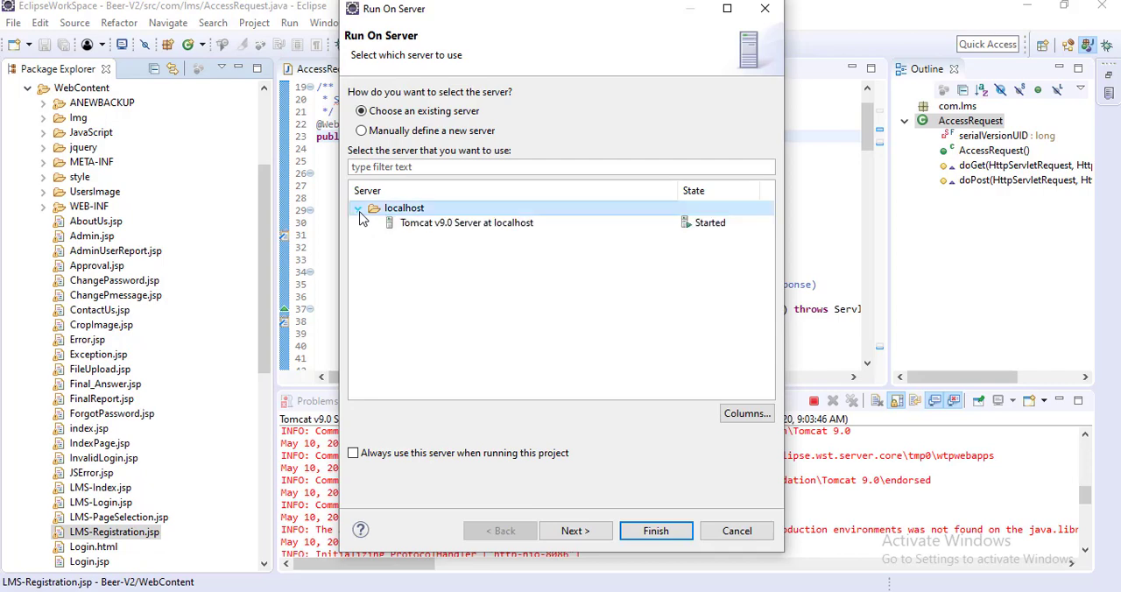
click(446, 228)
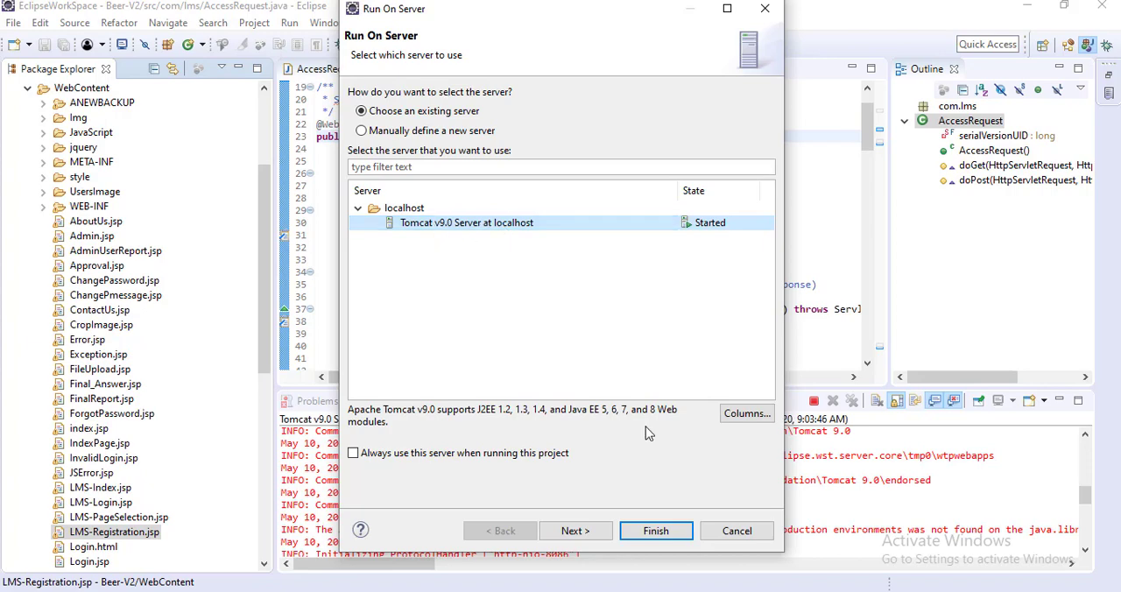
click(573, 539)
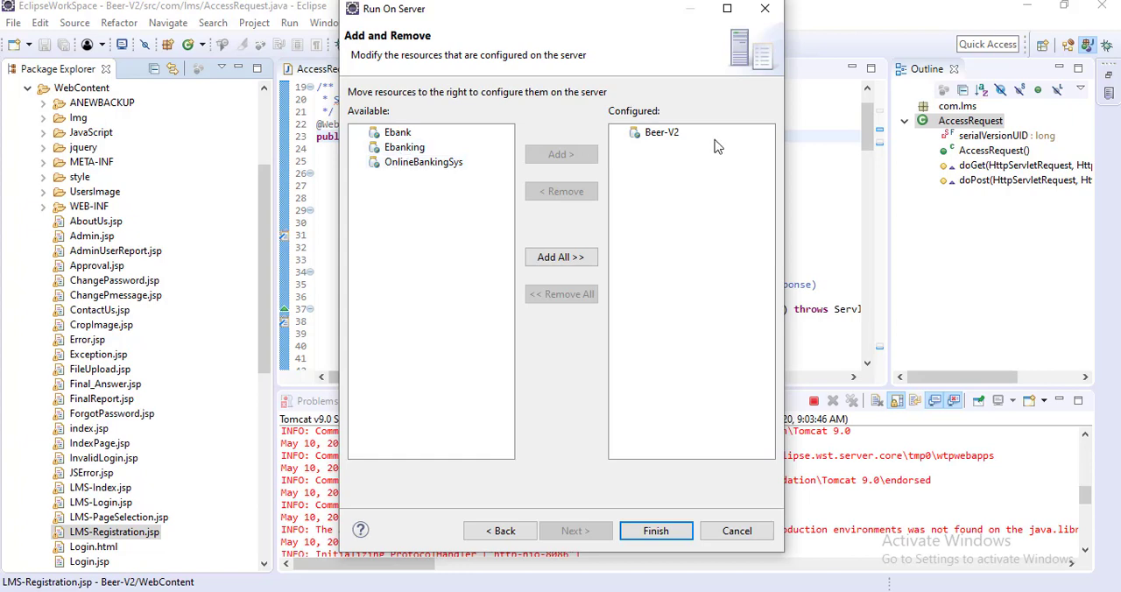
click(673, 134)
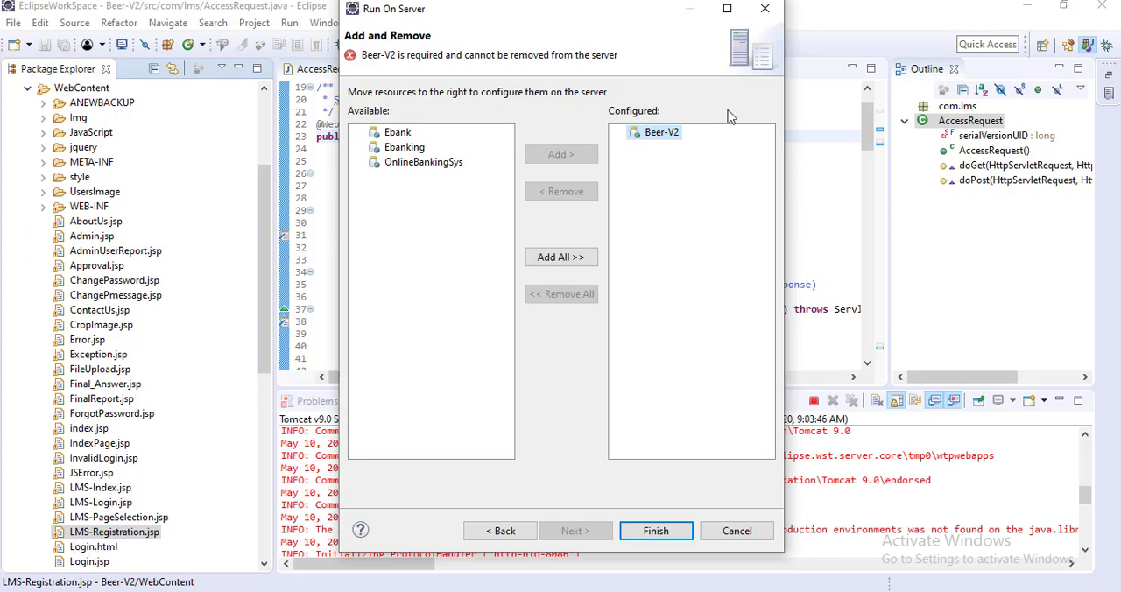
click(401, 149)
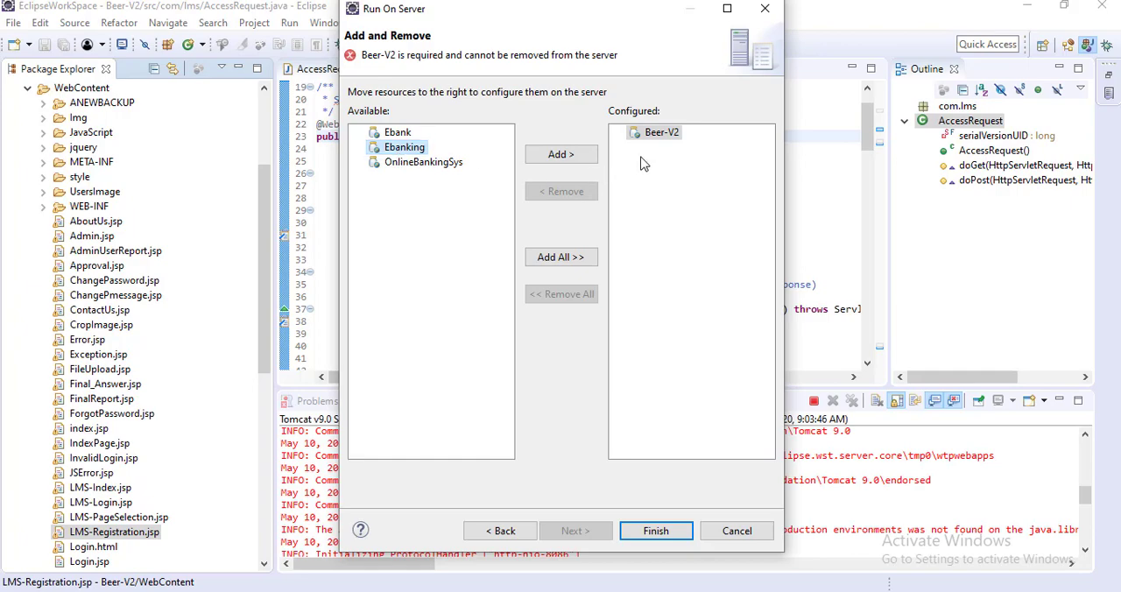
click(658, 532)
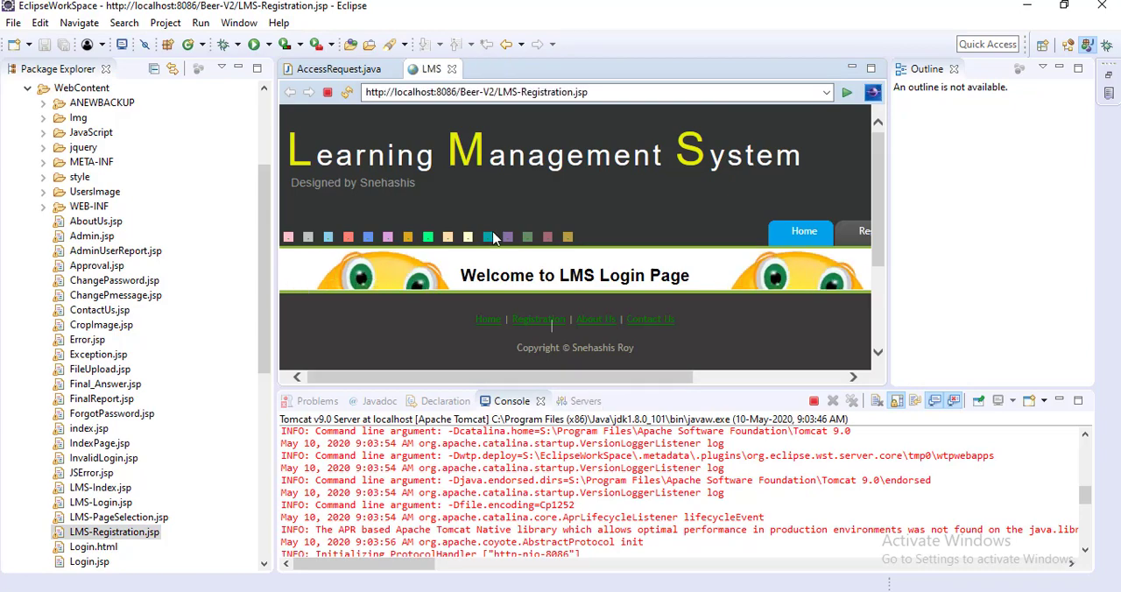
click(612, 95)
key(ctrl+c)
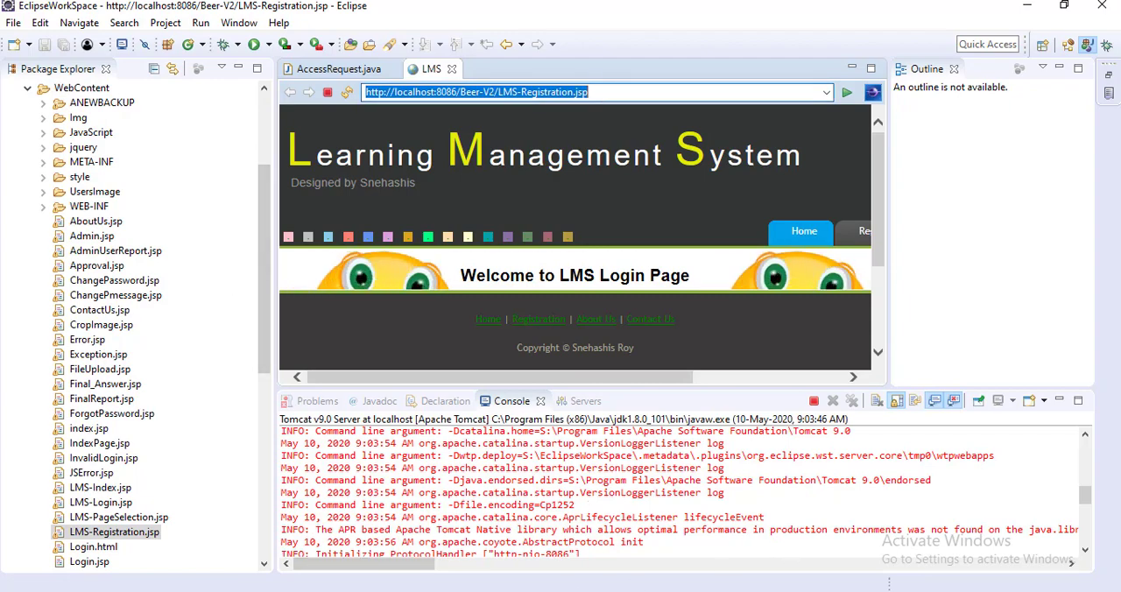
click(19, 591)
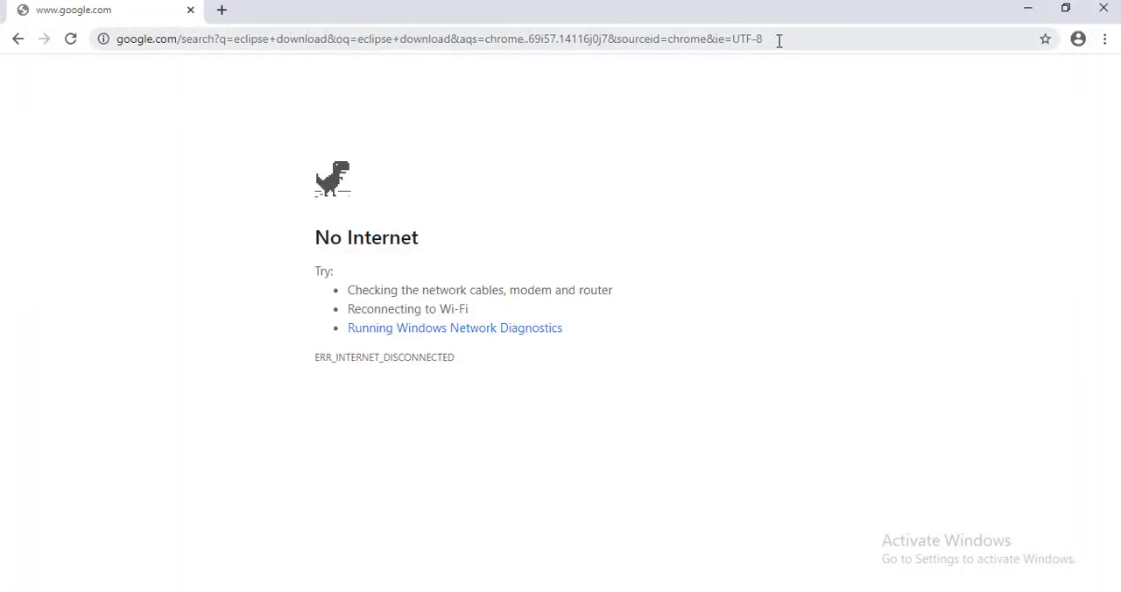
click(779, 40)
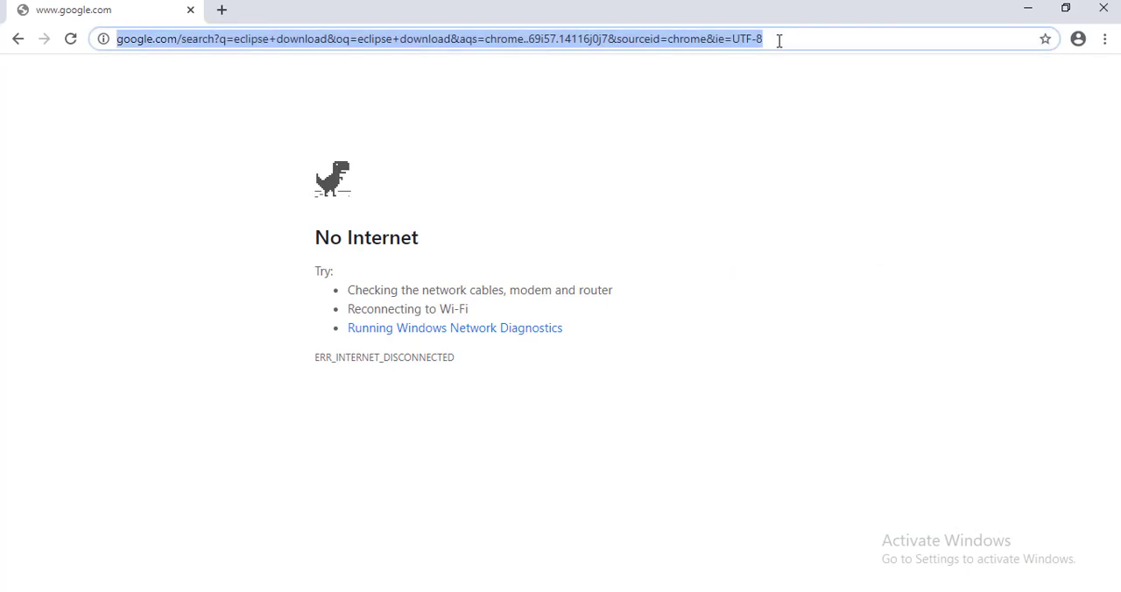
key(ctrl+v)
key(Return)
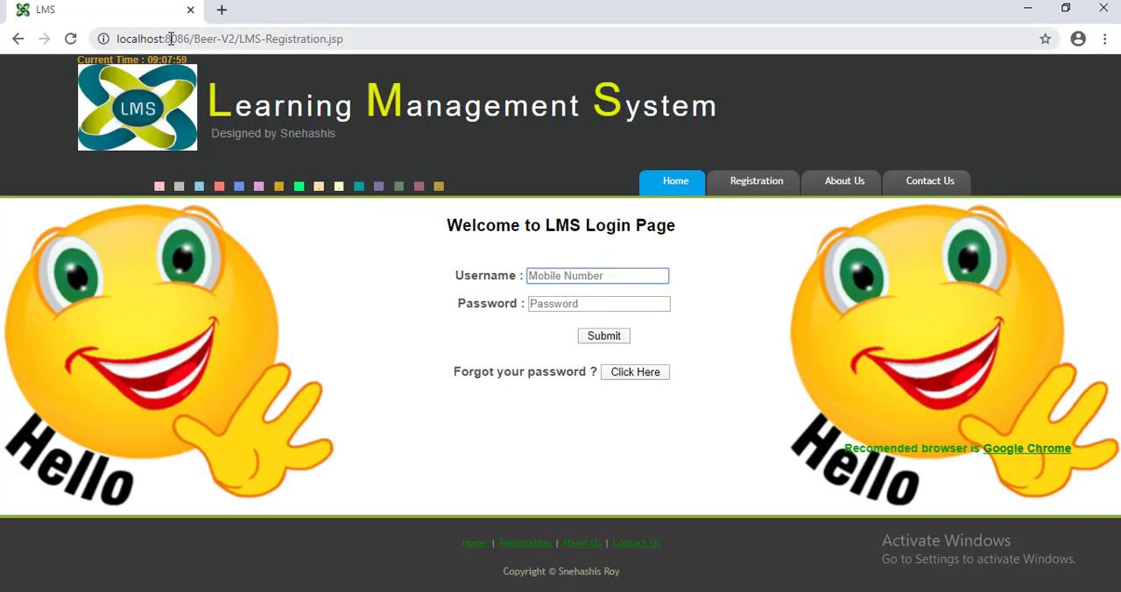
Step: Highlight the port number in the page's address, switch back to Eclipse and close the LMS page
double_click(170, 40)
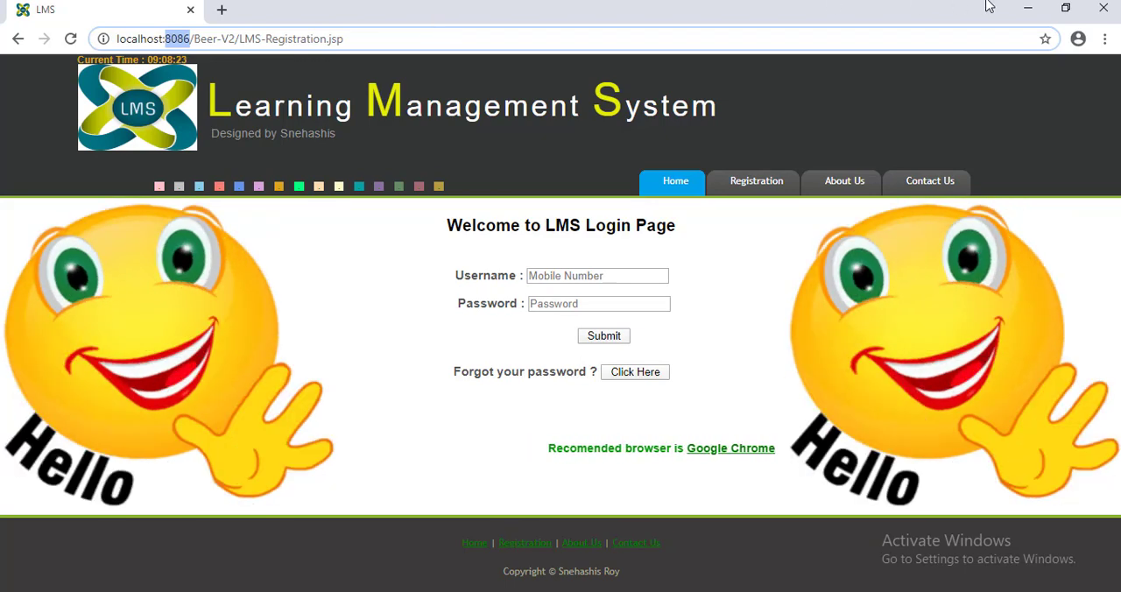
click(1032, 9)
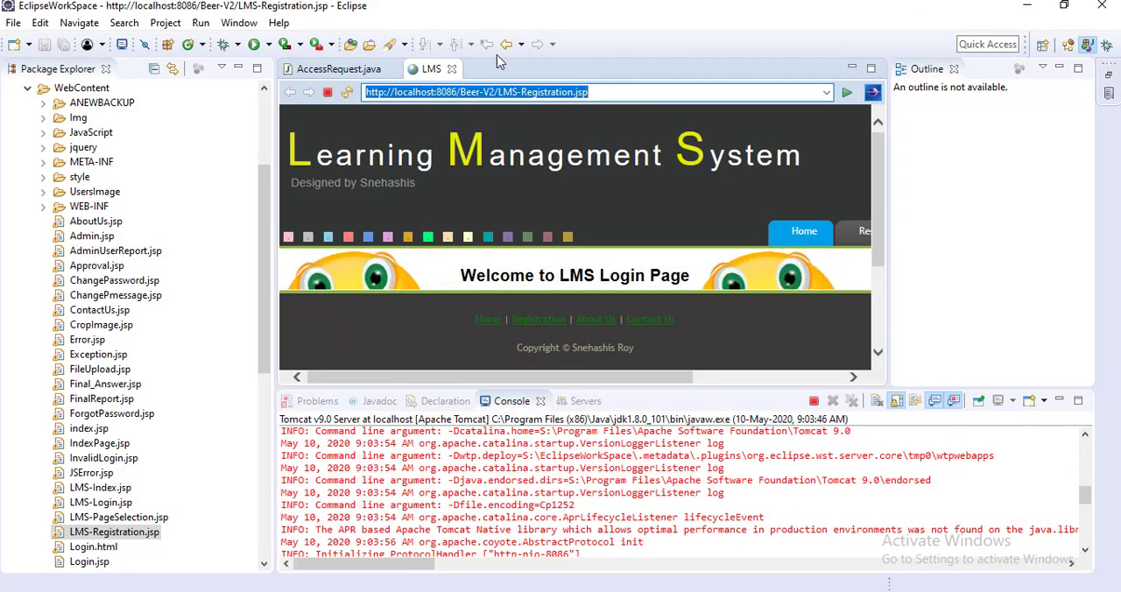
click(452, 69)
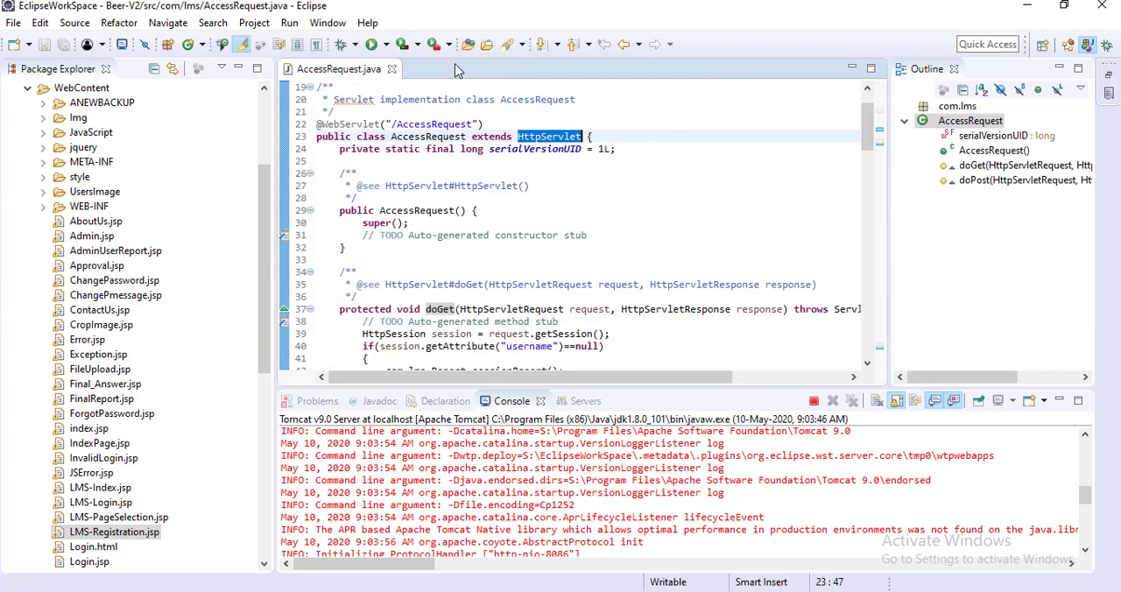